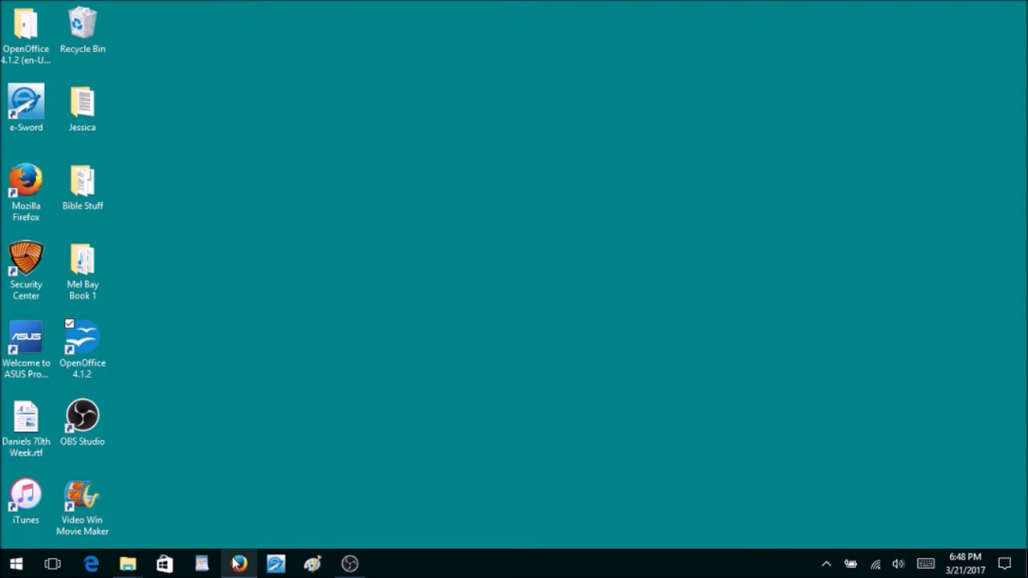
Bring up the OpenOffice search results in Firefox to view them, and minimize the browser.
{"action": "mouse_move", "coordinate": [237, 563]}
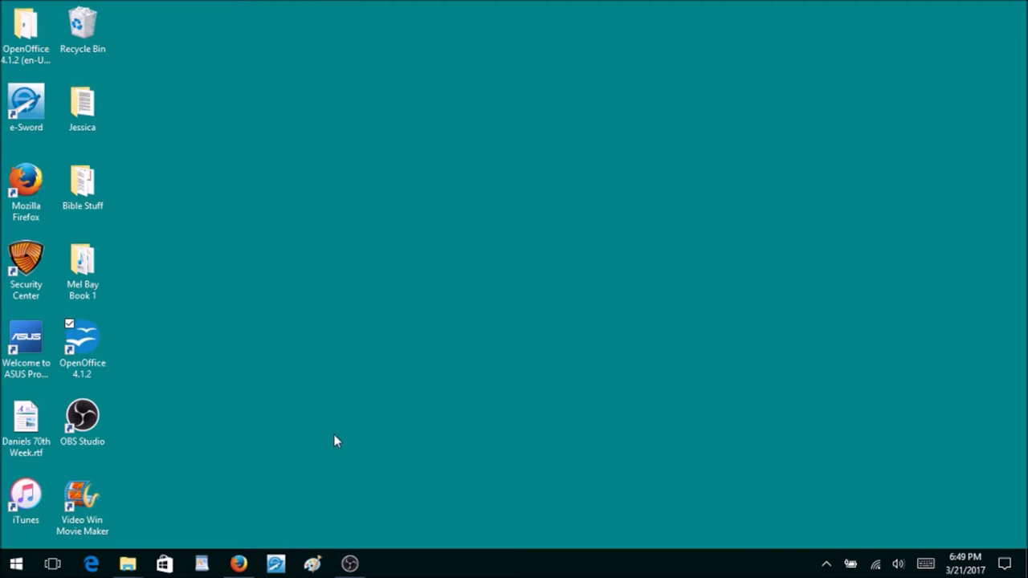
{"action": "left_click", "coordinate": [241, 564]}
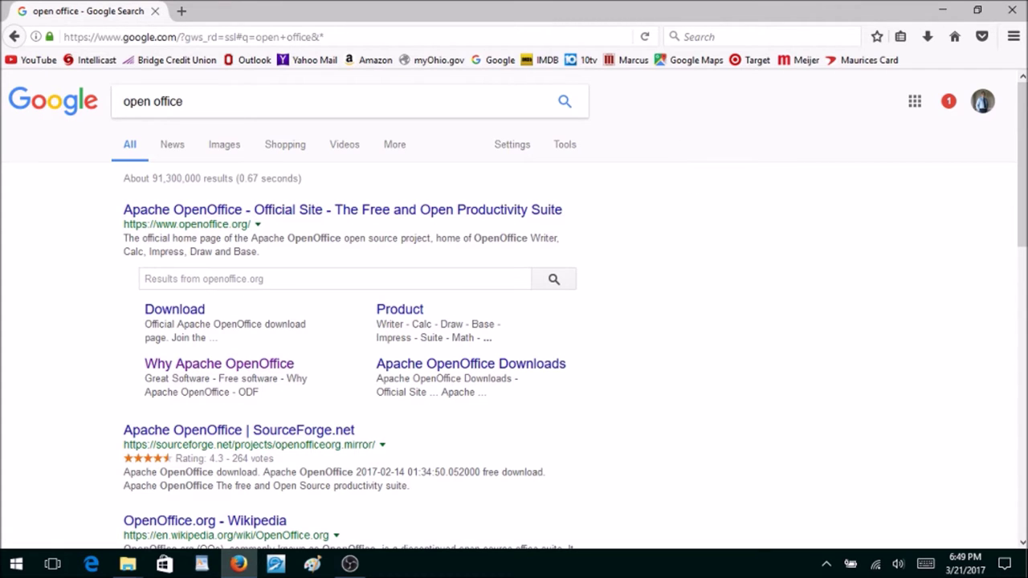
{"action": "left_click", "coordinate": [954, 7]}
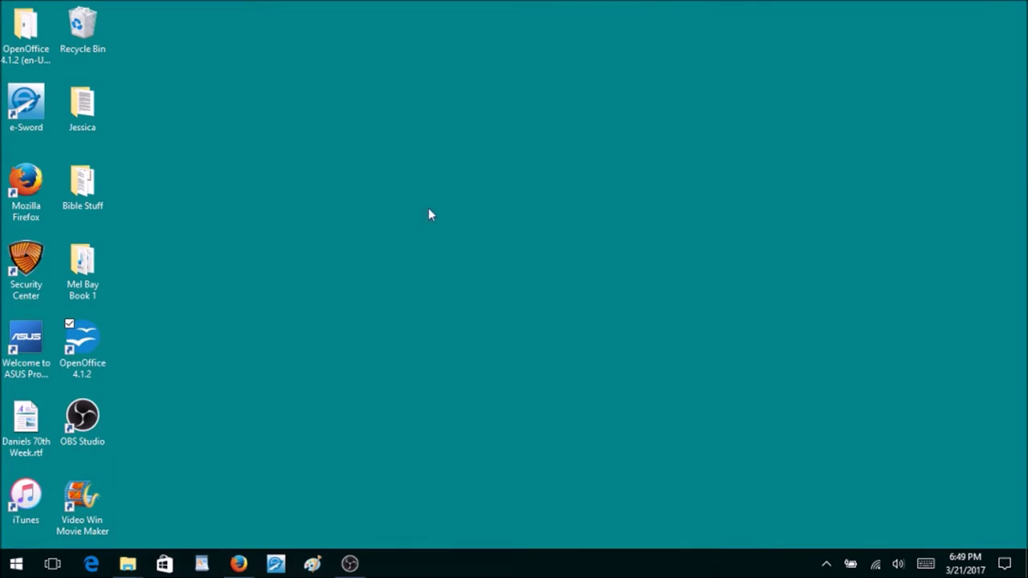
Create a new text document in OpenOffice and set its page style to Letter format with Landscape orientation.
{"action": "double_click", "coordinate": [98, 338]}
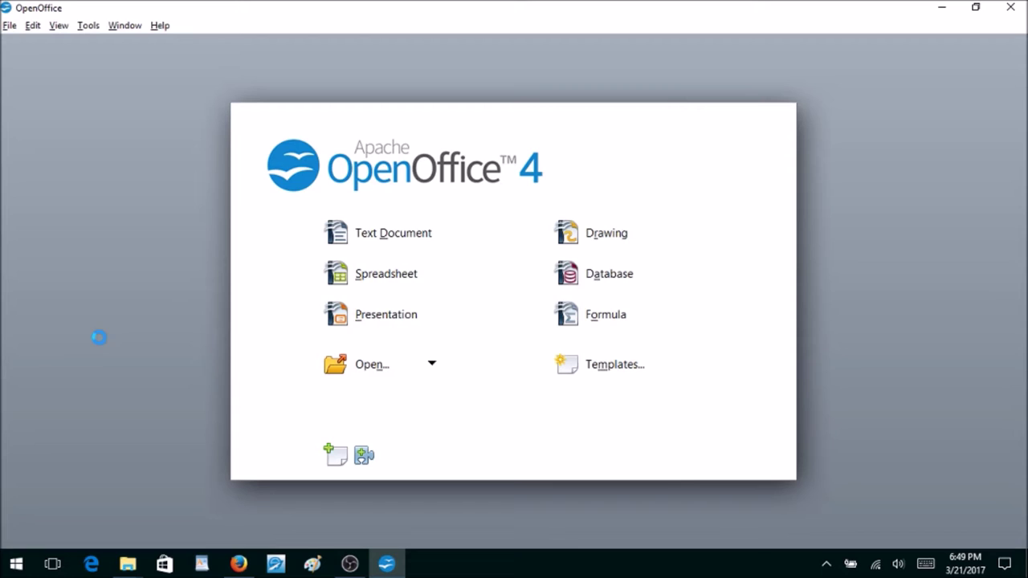
{"action": "left_click", "coordinate": [385, 236]}
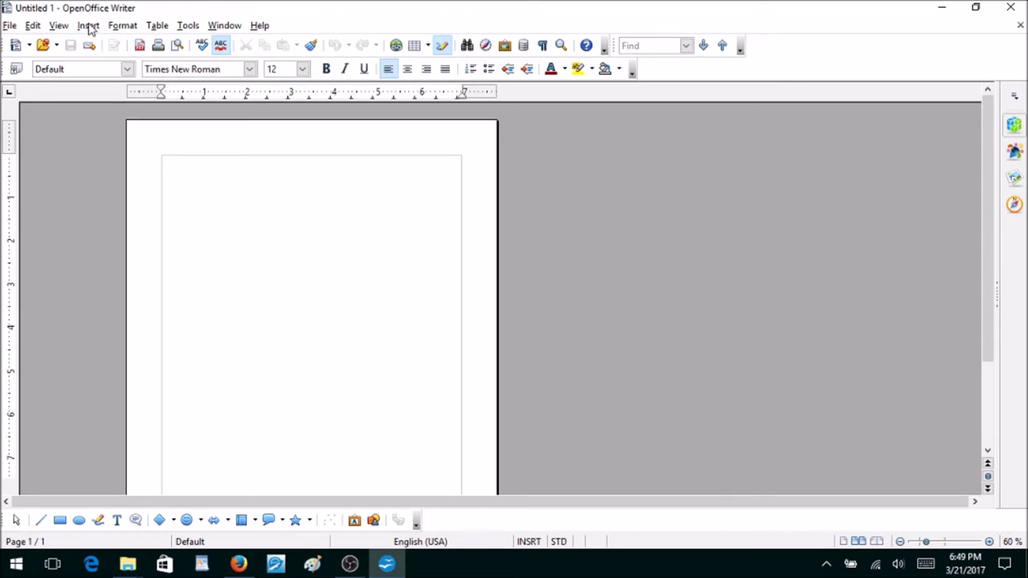
{"action": "left_click", "coordinate": [123, 27]}
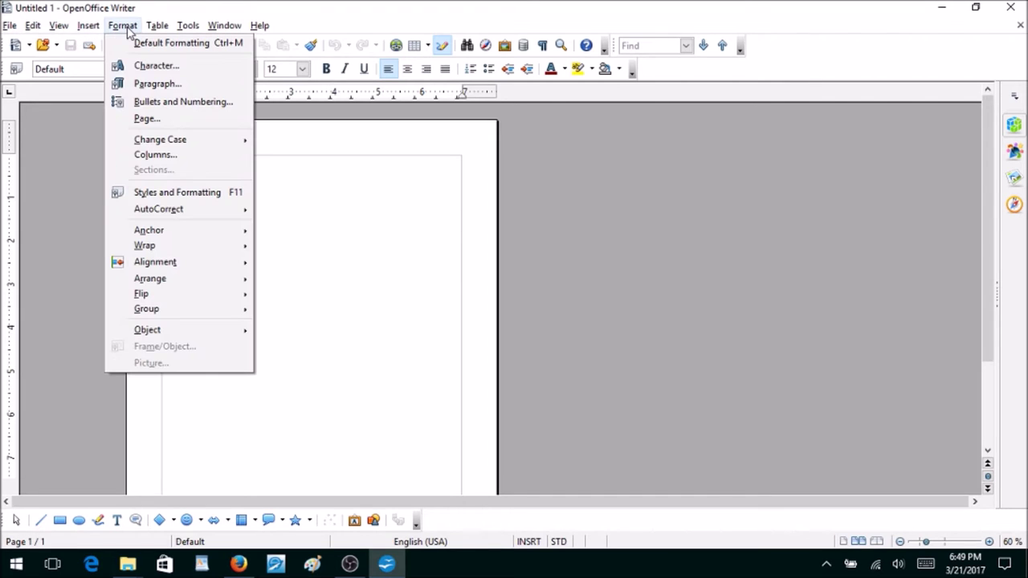
{"action": "left_click", "coordinate": [163, 121]}
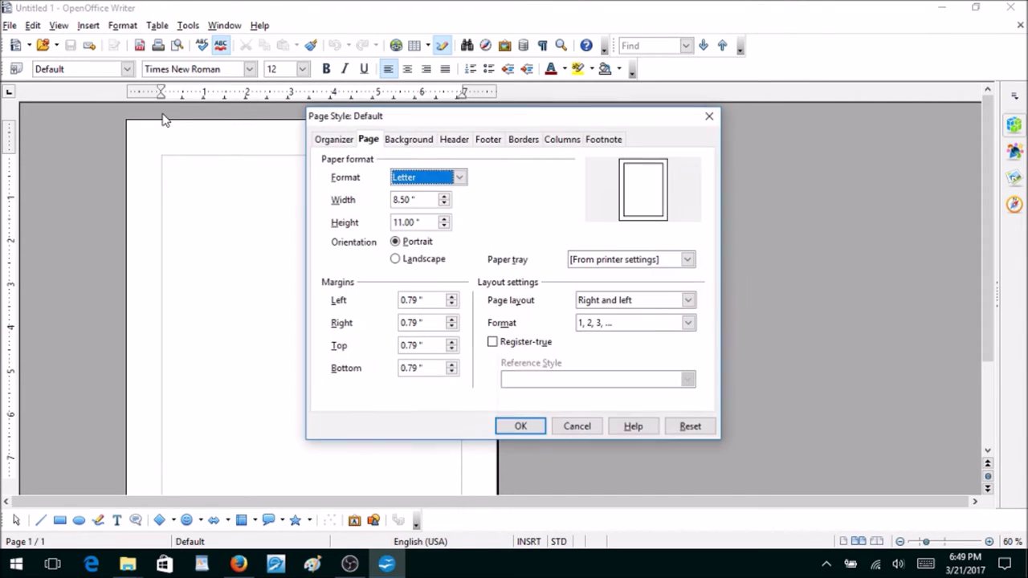
{"action": "left_click", "coordinate": [462, 179]}
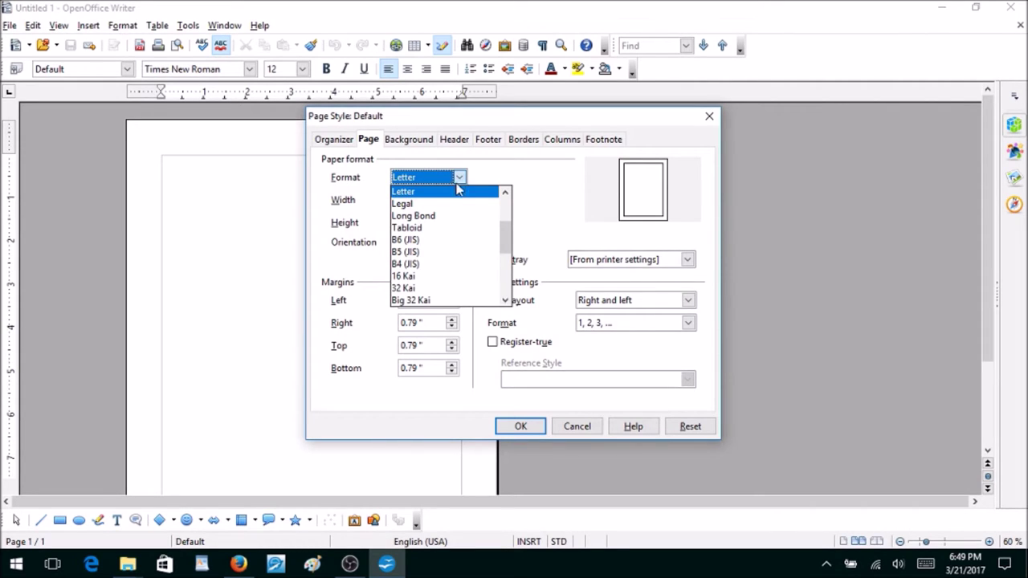
{"action": "left_click", "coordinate": [453, 181]}
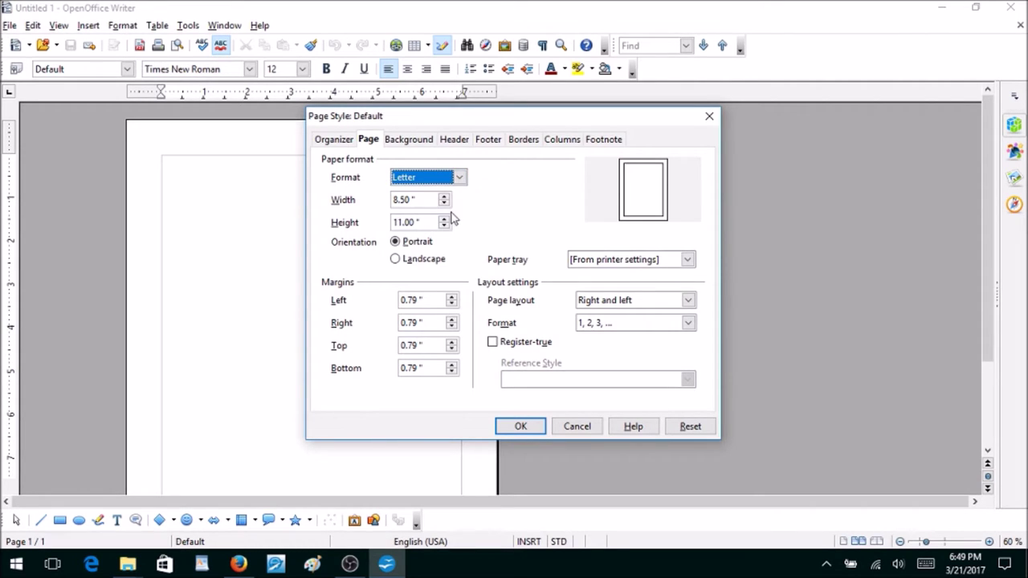
{"action": "left_click", "coordinate": [395, 259]}
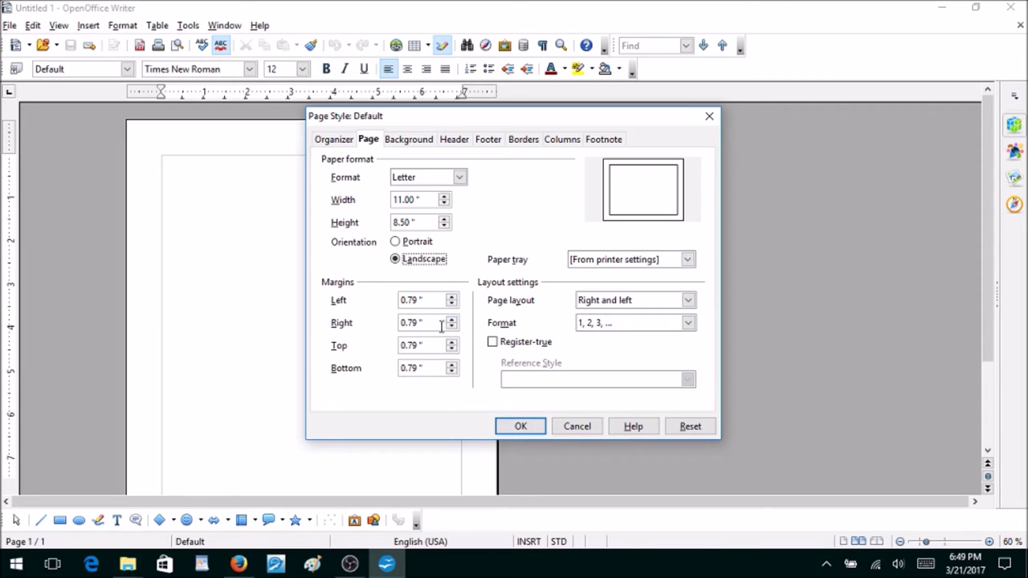
Set the left and right page margins to 1.5" and the top and bottom margins to 1", and apply the page style.
{"action": "left_click_drag", "start_coordinate": [434, 300], "coordinate": [383, 299]}
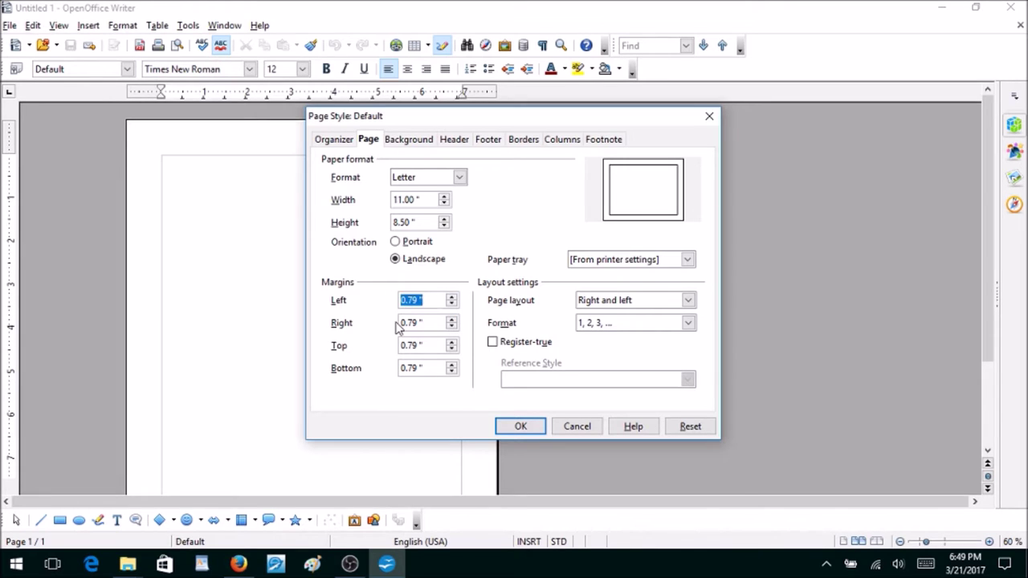
{"action": "type", "text": "1.5"}
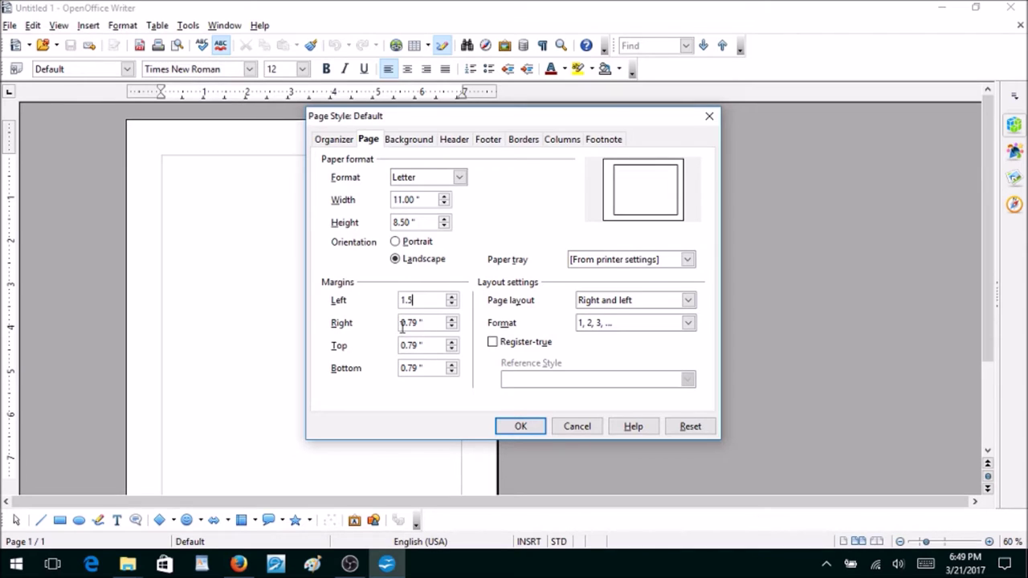
{"action": "left_click_drag", "start_coordinate": [404, 323], "coordinate": [424, 341]}
{"action": "type", "text": "1.5"}
{"action": "key", "text": "Tab"}
{"action": "type", "text": "1"}
{"action": "key", "text": "Tab"}
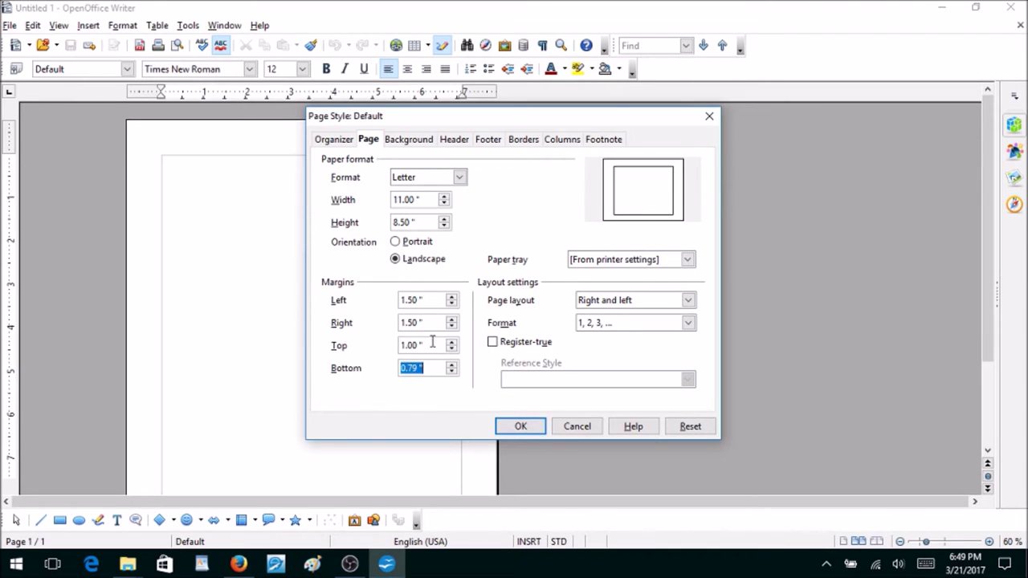
{"action": "type", "text": "1"}
{"action": "key", "text": "Tab"}
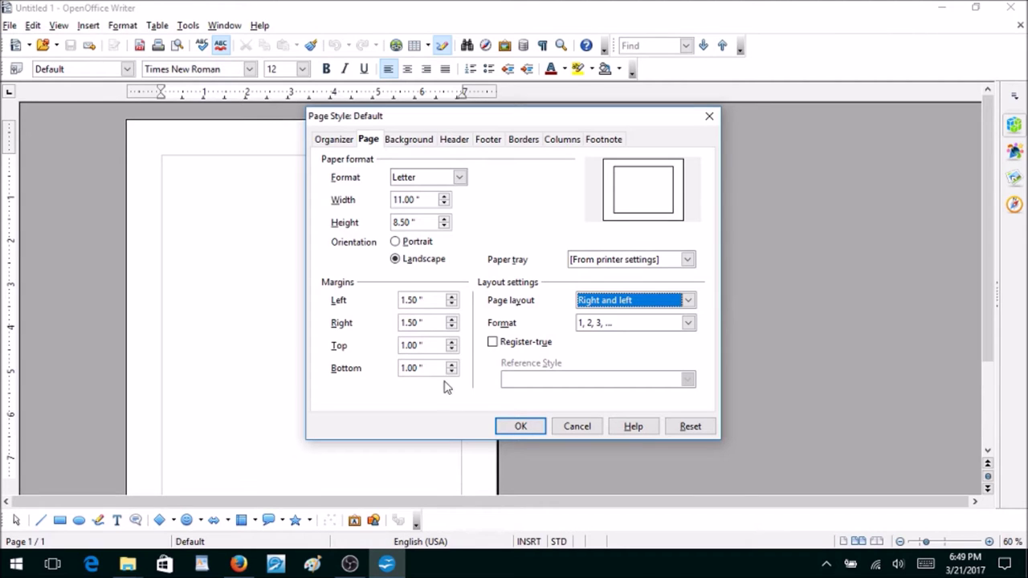
{"action": "left_click", "coordinate": [514, 426]}
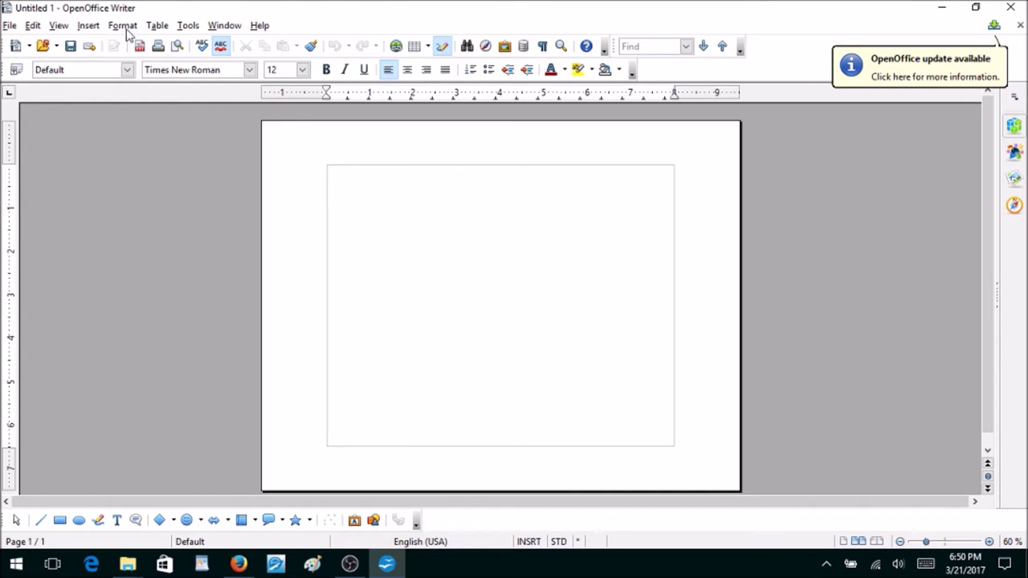
Insert a bordered table with 4 columns and 2 rows on the page.
{"action": "left_click", "coordinate": [89, 25]}
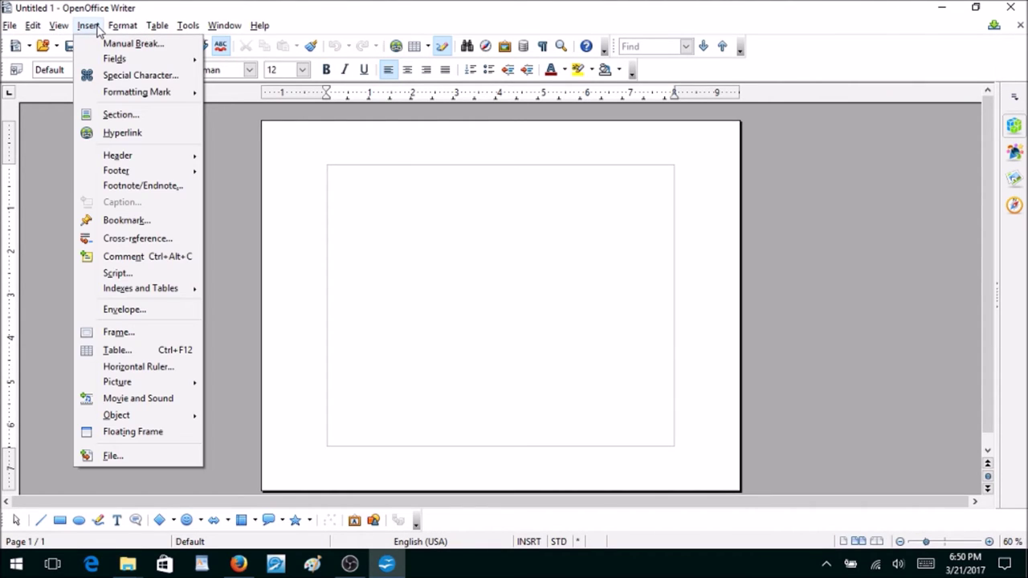
{"action": "left_click", "coordinate": [147, 350]}
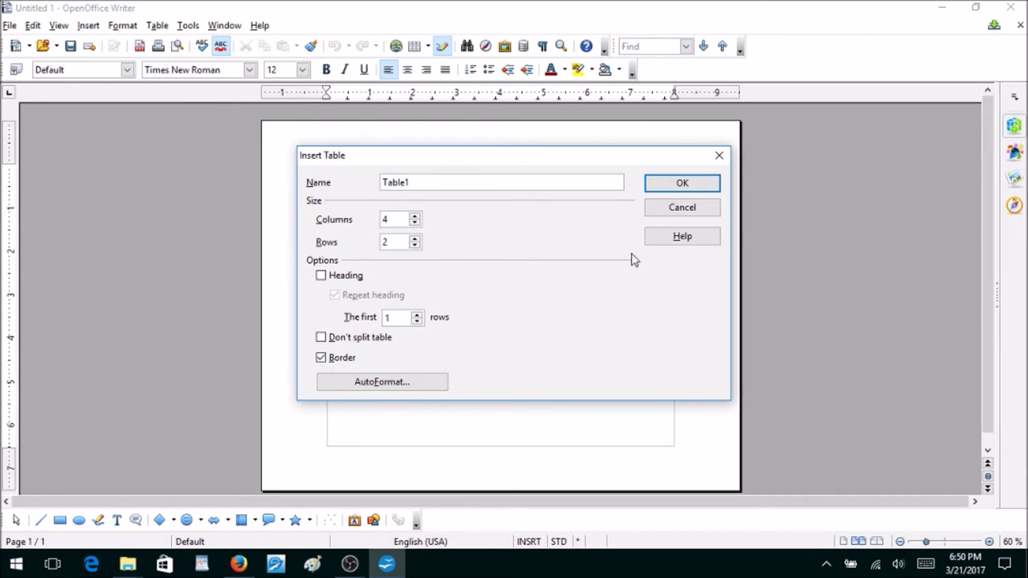
{"action": "left_click", "coordinate": [673, 188]}
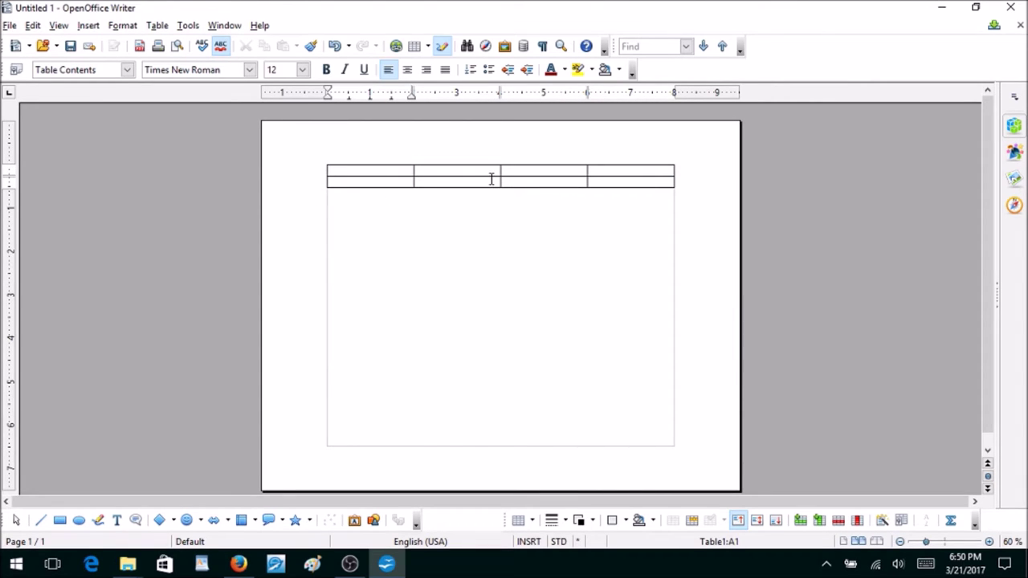
Set the height of all table rows to 3.24" with Fit to size turned off.
{"action": "left_click", "coordinate": [35, 26]}
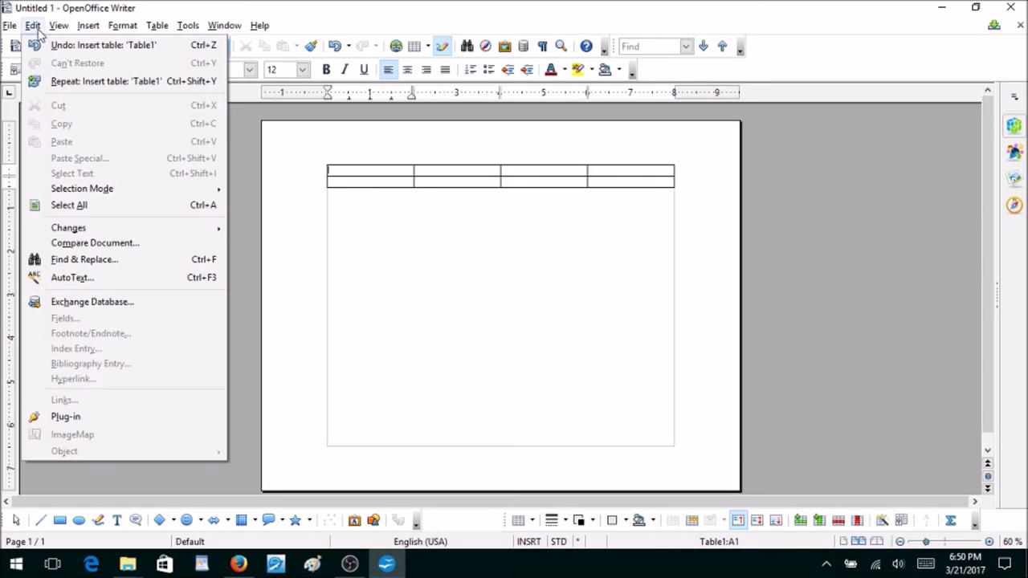
{"action": "left_click", "coordinate": [88, 206]}
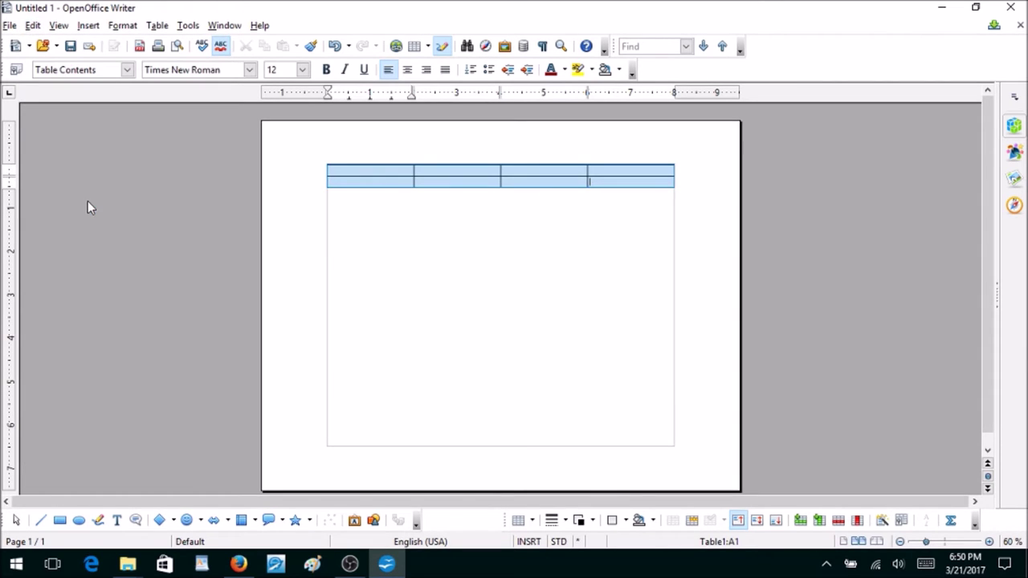
{"action": "right_click", "coordinate": [396, 182]}
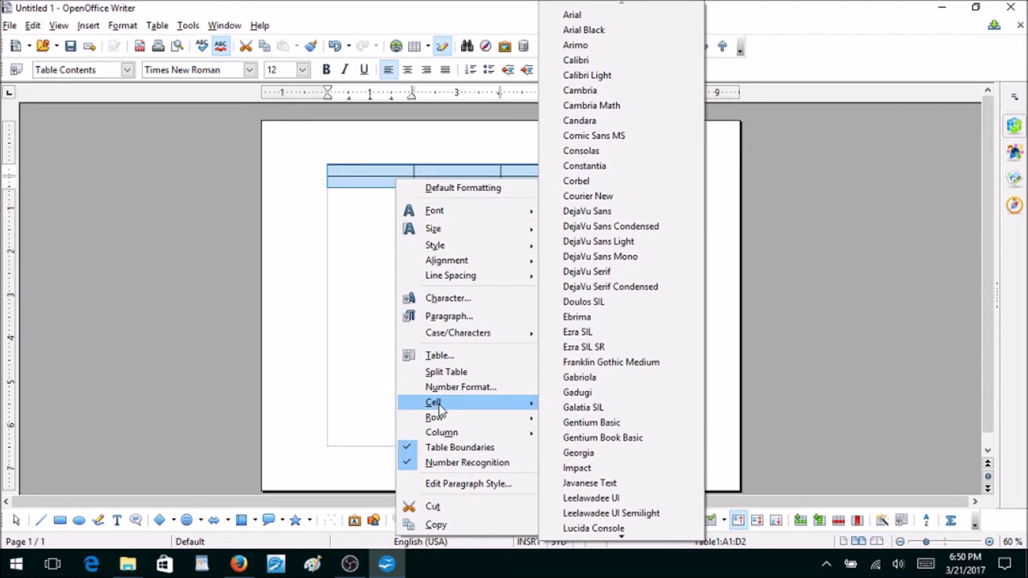
{"action": "mouse_move", "coordinate": [434, 418]}
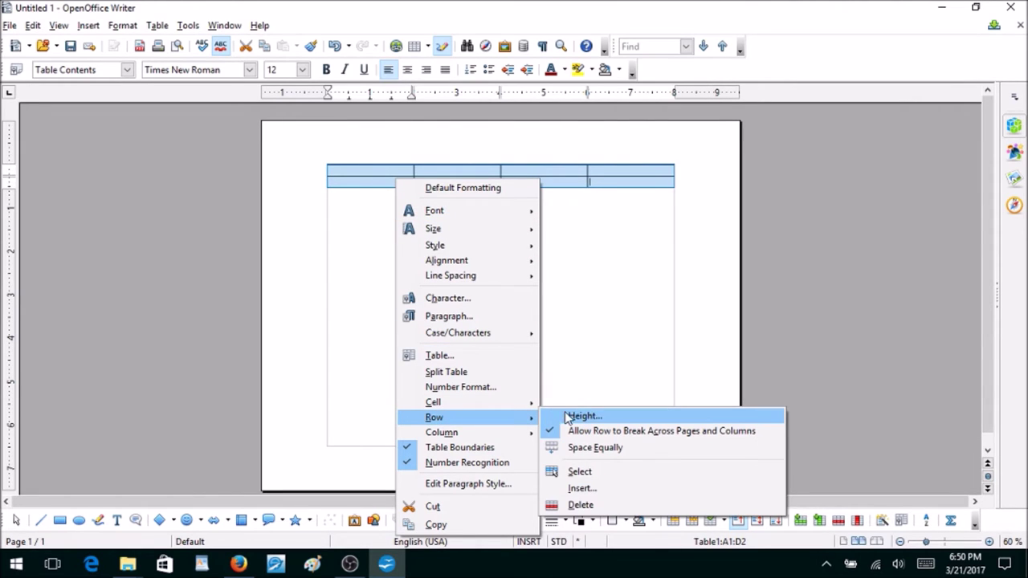
{"action": "left_click", "coordinate": [569, 418]}
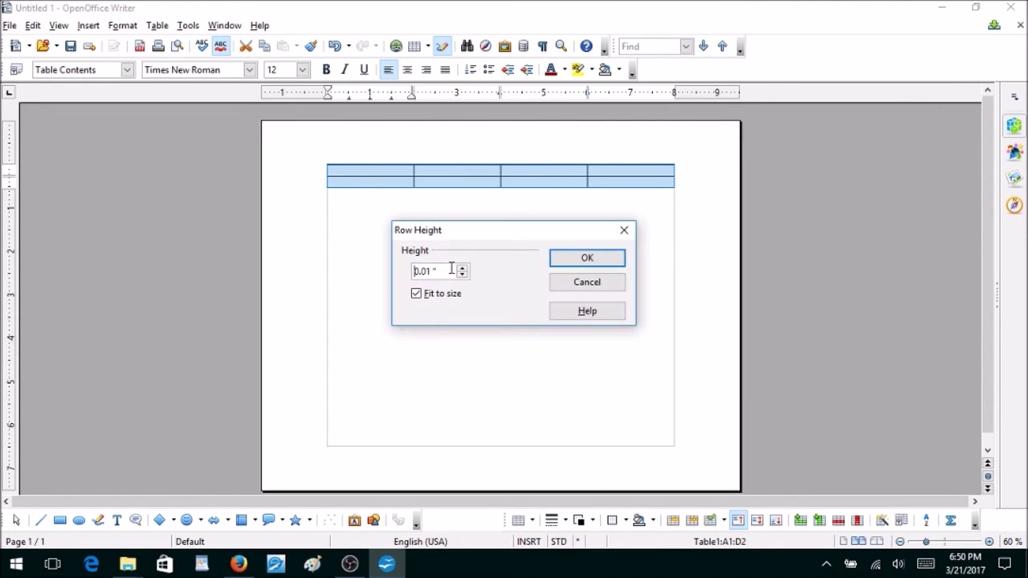
{"action": "left_click_drag", "start_coordinate": [449, 270], "coordinate": [416, 270]}
{"action": "type", "text": "3.24"}
{"action": "left_click", "coordinate": [419, 294]}
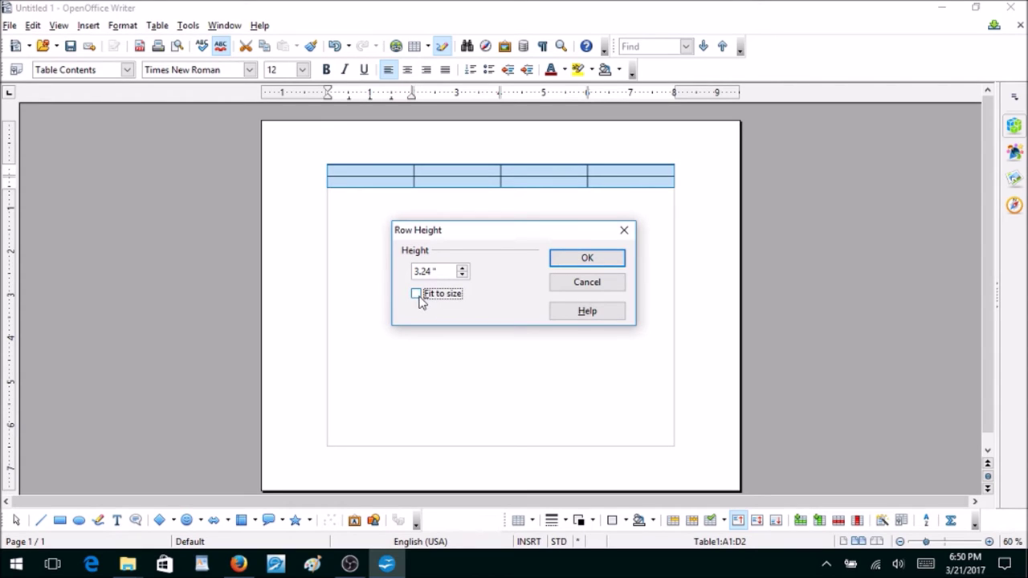
{"action": "left_click", "coordinate": [587, 259]}
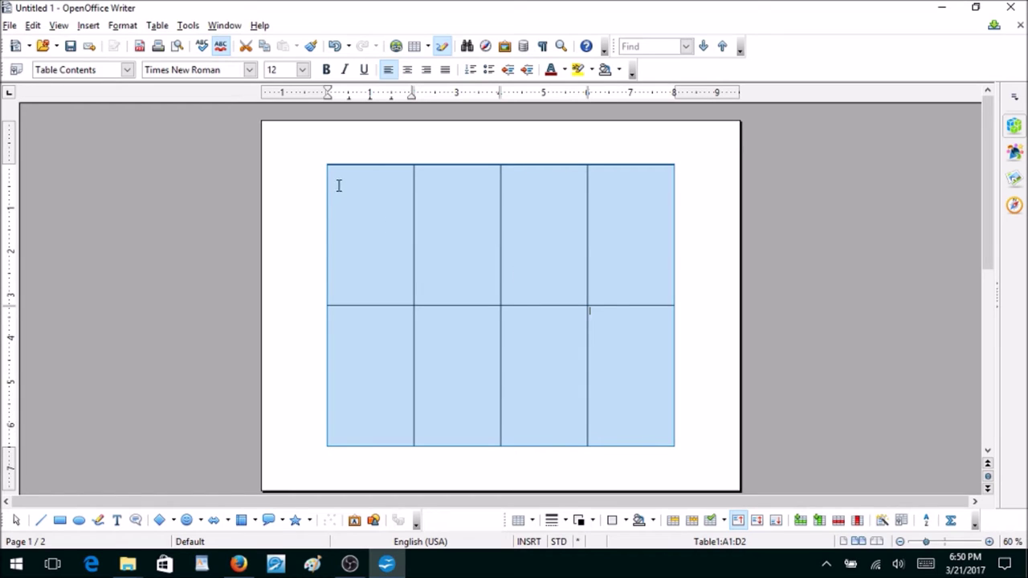
Copy the whole table and paste it at the start of the second page.
{"action": "scroll", "coordinate": [465, 233], "scroll_direction": "down", "scroll_amount": 3}
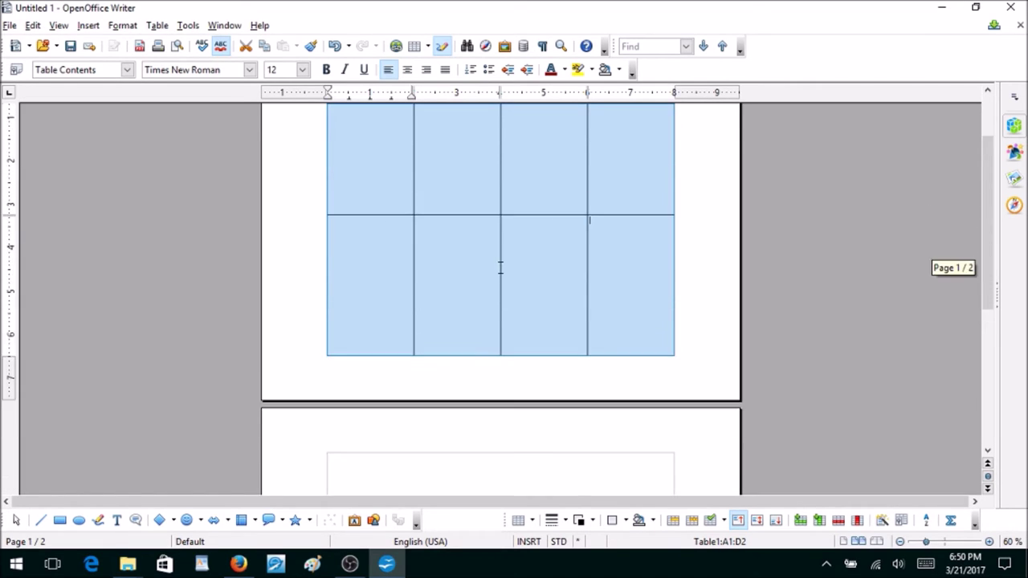
{"action": "scroll", "coordinate": [500, 265], "scroll_direction": "up", "scroll_amount": 3}
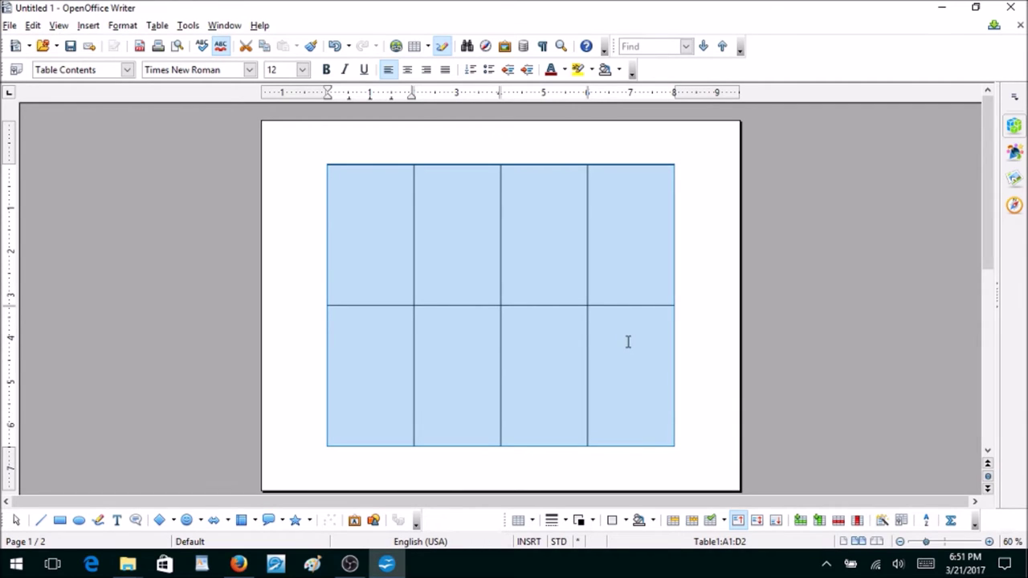
{"action": "scroll", "coordinate": [413, 225], "scroll_direction": "down", "scroll_amount": 6}
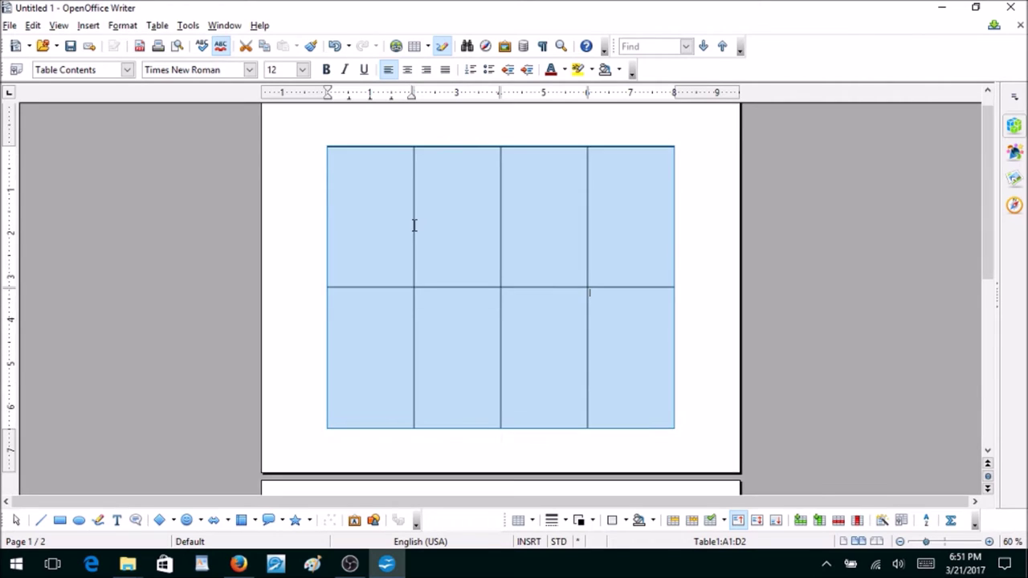
{"action": "scroll", "coordinate": [412, 301], "scroll_direction": "up", "scroll_amount": 5}
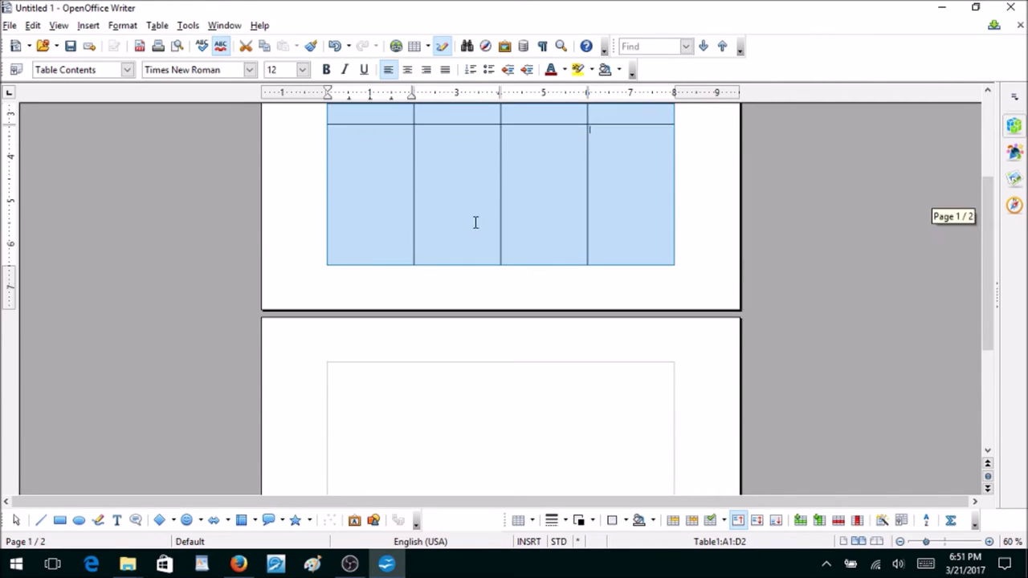
{"action": "right_click", "coordinate": [462, 173]}
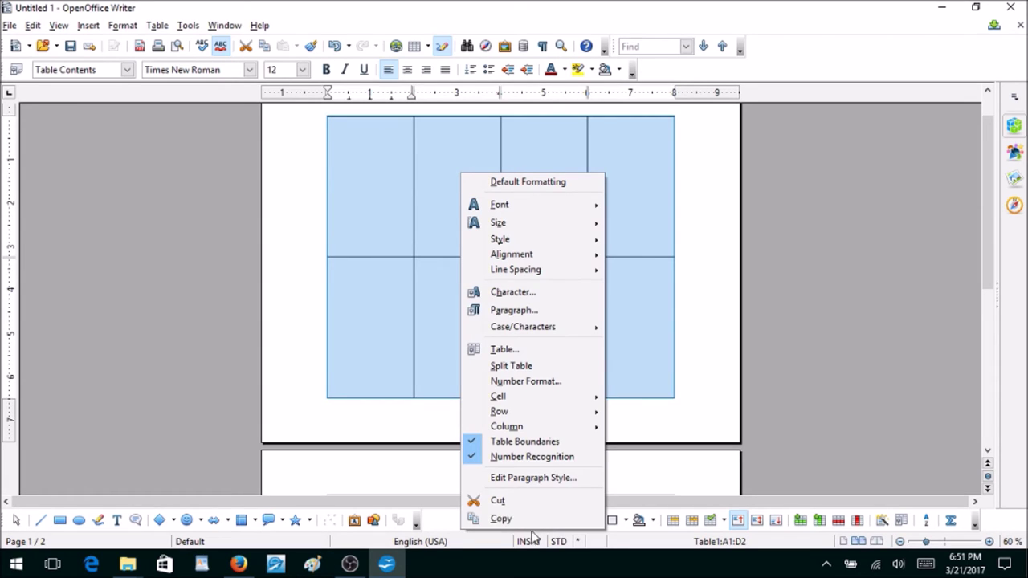
{"action": "left_click", "coordinate": [500, 519]}
{"action": "scroll", "coordinate": [496, 354], "scroll_direction": "down", "scroll_amount": 7}
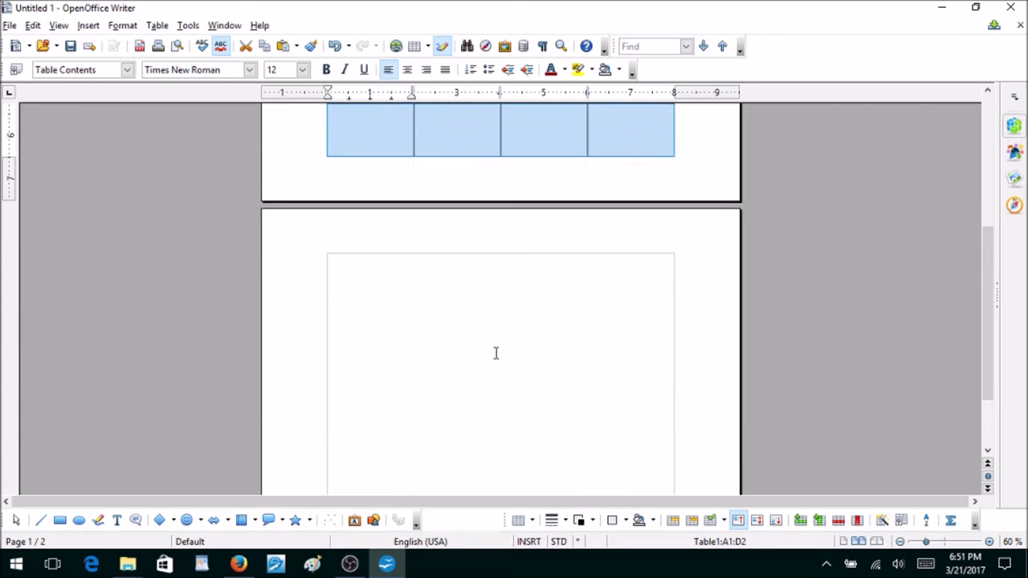
{"action": "left_click", "coordinate": [412, 227]}
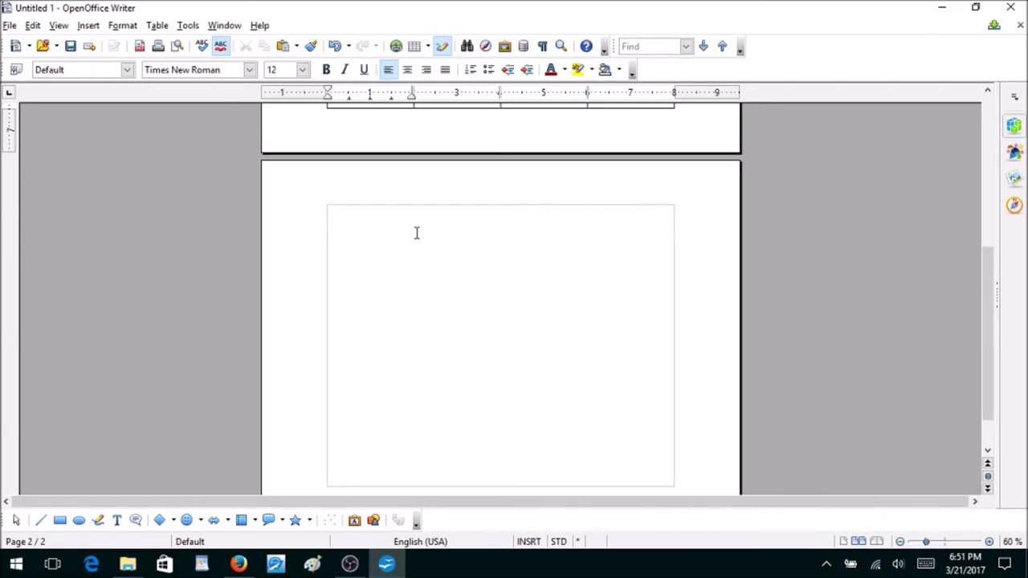
{"action": "right_click", "coordinate": [349, 223]}
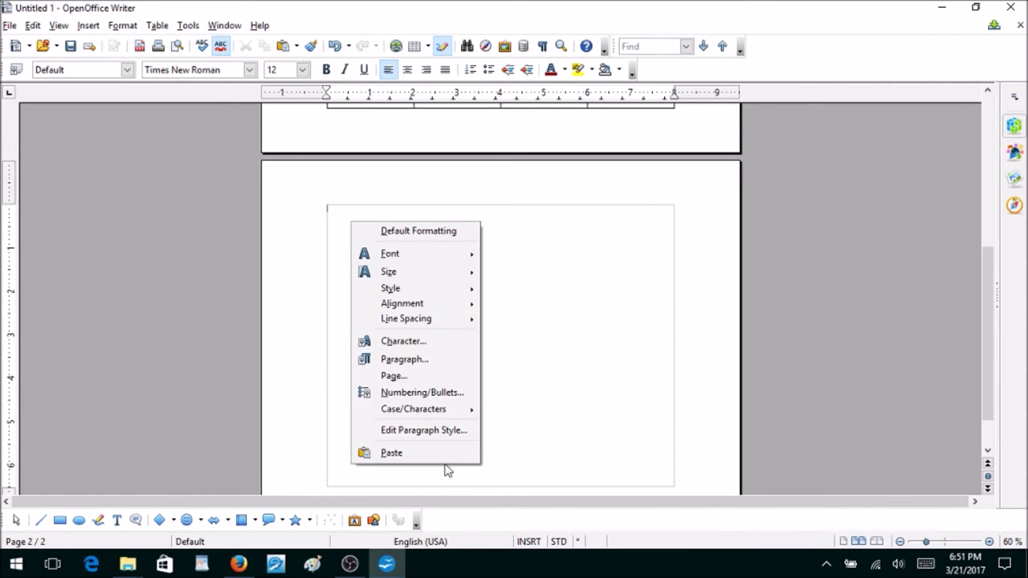
{"action": "left_click", "coordinate": [447, 461]}
{"action": "scroll", "coordinate": [467, 312], "scroll_direction": "up", "scroll_amount": 6}
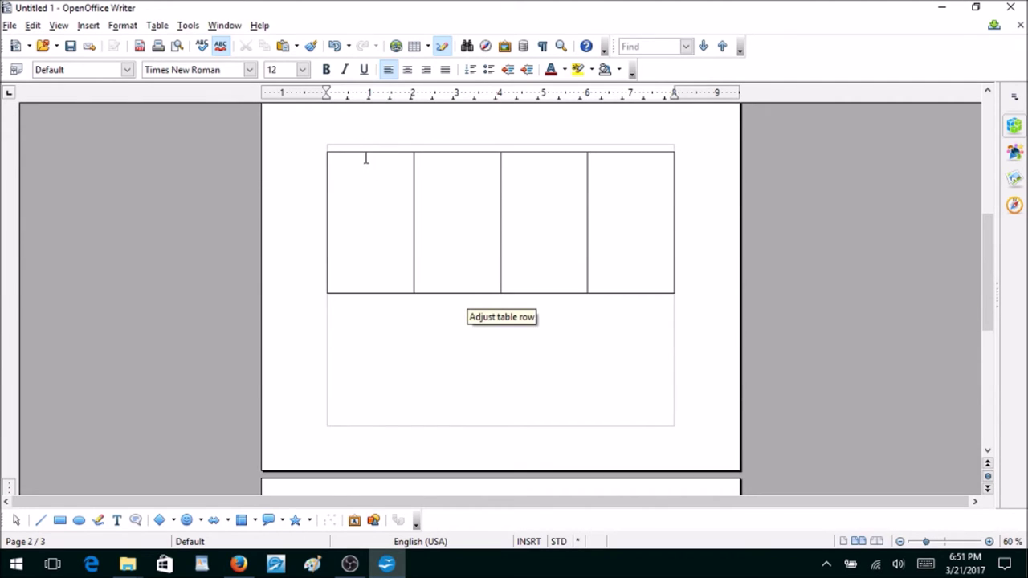
{"action": "scroll", "coordinate": [426, 269], "scroll_direction": "up", "scroll_amount": 5}
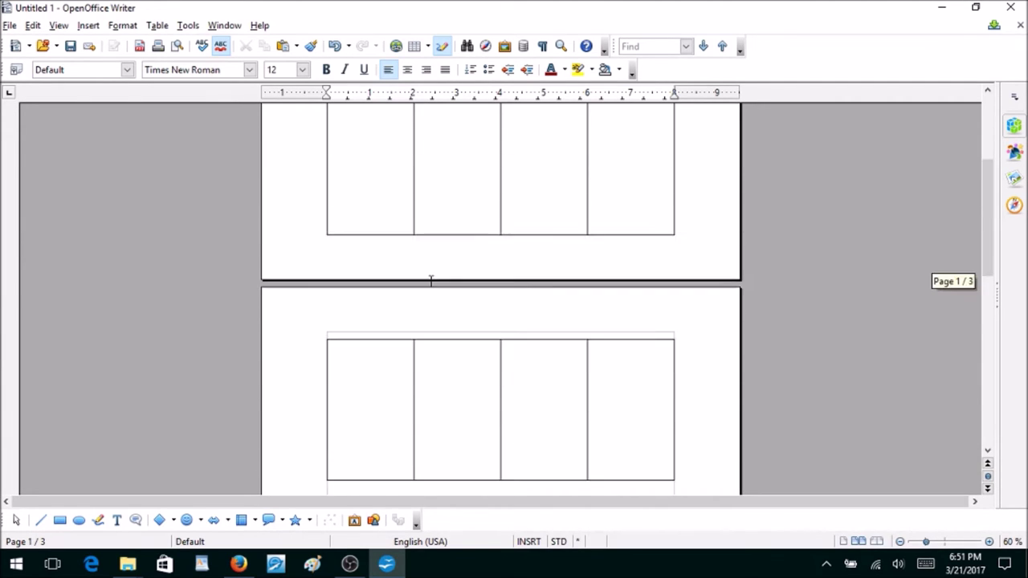
Remove the empty paragraph above the second page's table so the table starts at the top margin.
{"action": "scroll", "coordinate": [431, 279], "scroll_direction": "down", "scroll_amount": 2}
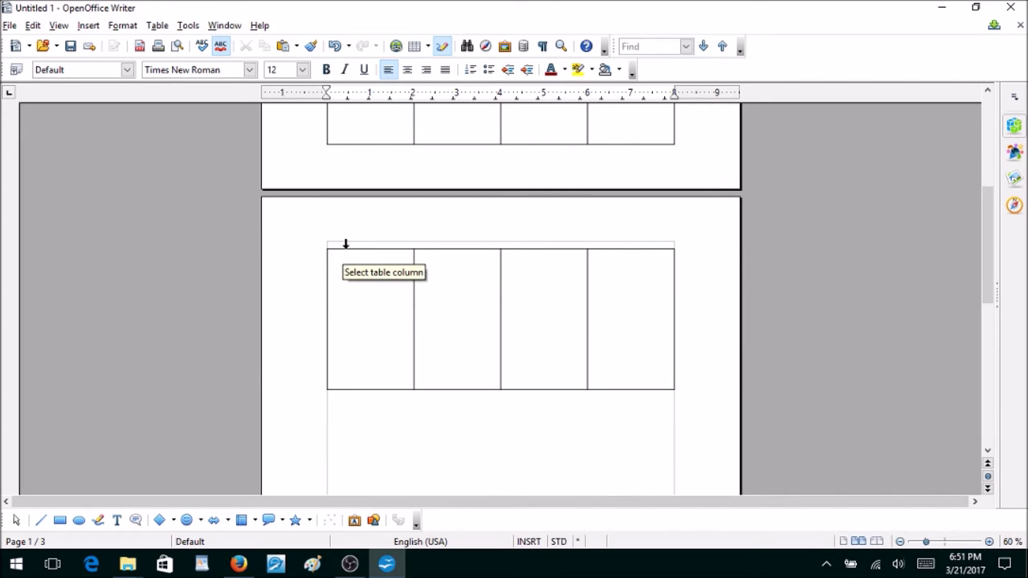
{"action": "left_click", "coordinate": [408, 270]}
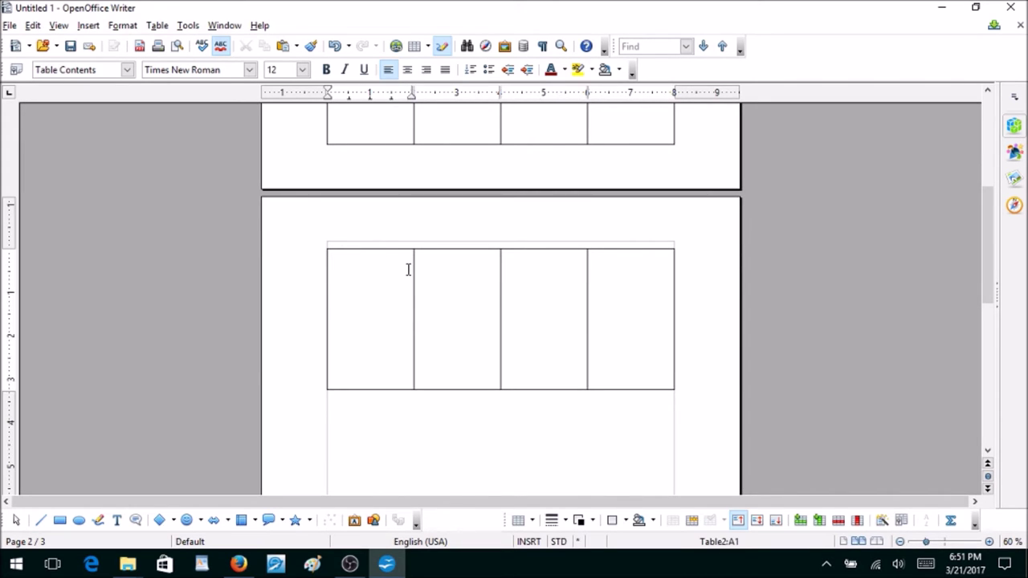
{"action": "key", "text": "Up"}
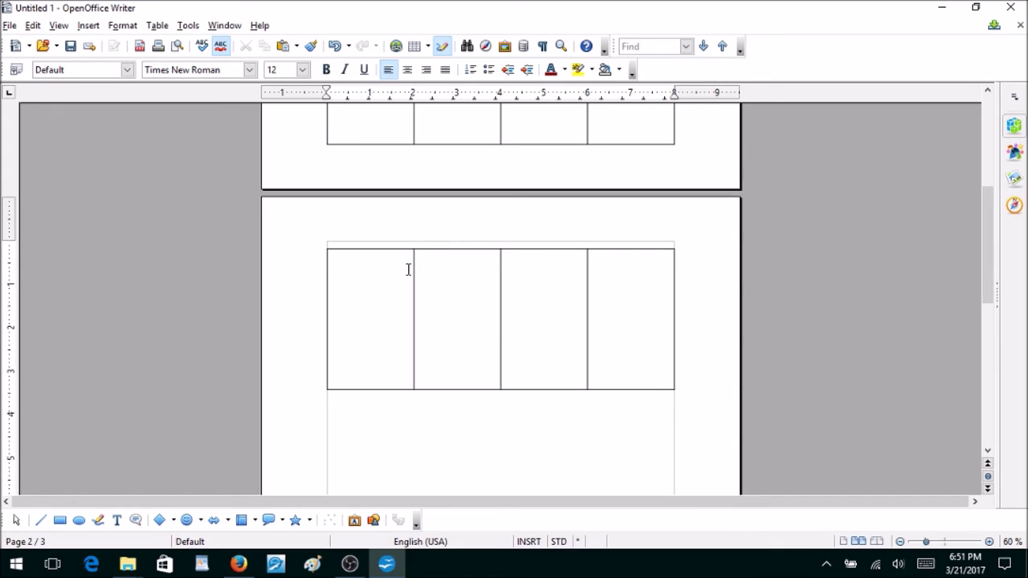
{"action": "key", "text": "Delete"}
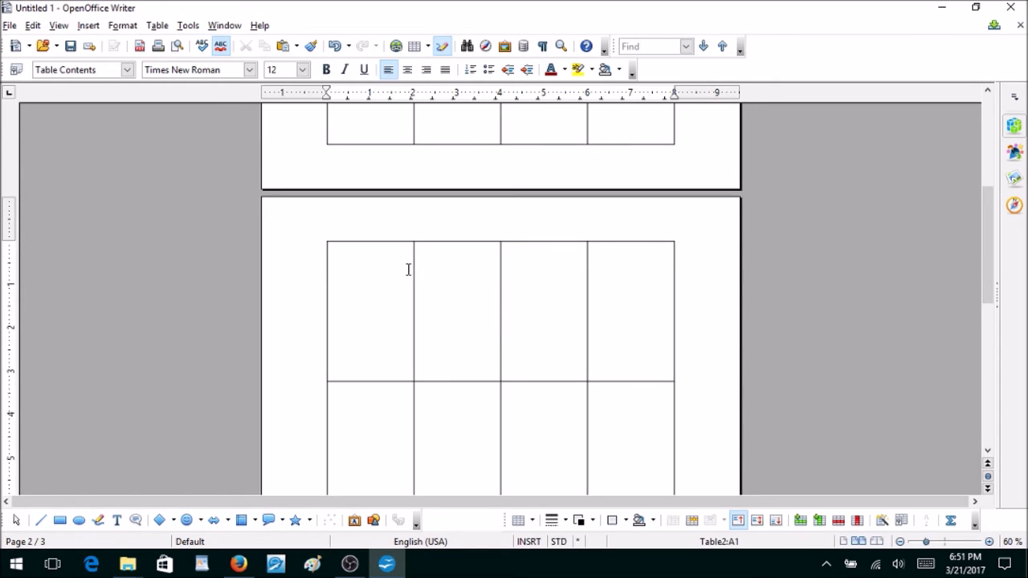
Look over the tables on the first two pages and the blank third page to check their fit.
{"action": "scroll", "coordinate": [433, 248], "scroll_direction": "down", "scroll_amount": 1}
{"action": "scroll", "coordinate": [477, 279], "scroll_direction": "down", "scroll_amount": 1}
{"action": "scroll", "coordinate": [486, 298], "scroll_direction": "up", "scroll_amount": 2}
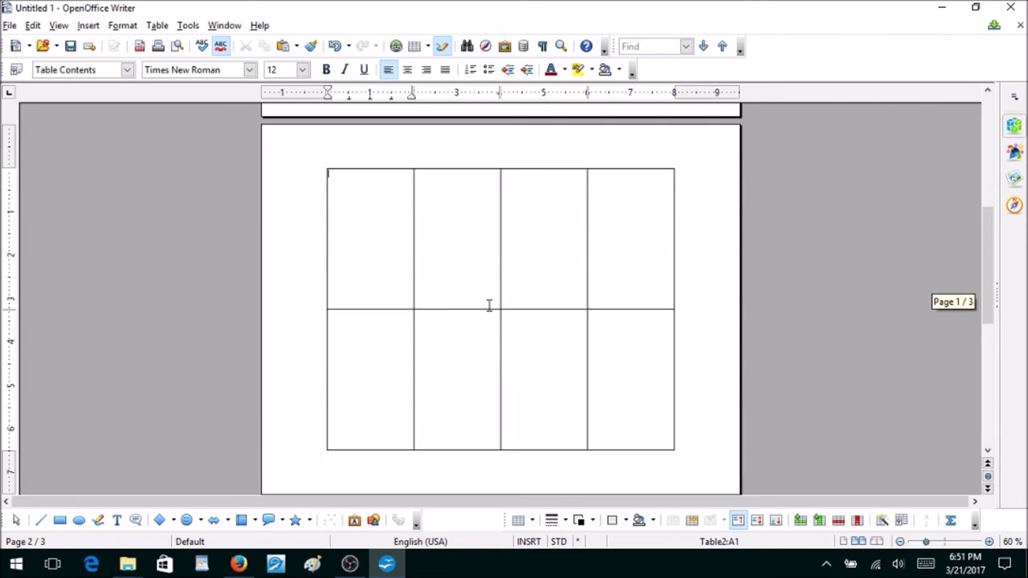
{"action": "scroll", "coordinate": [471, 310], "scroll_direction": "down", "scroll_amount": 2}
{"action": "scroll", "coordinate": [571, 344], "scroll_direction": "down", "scroll_amount": 3}
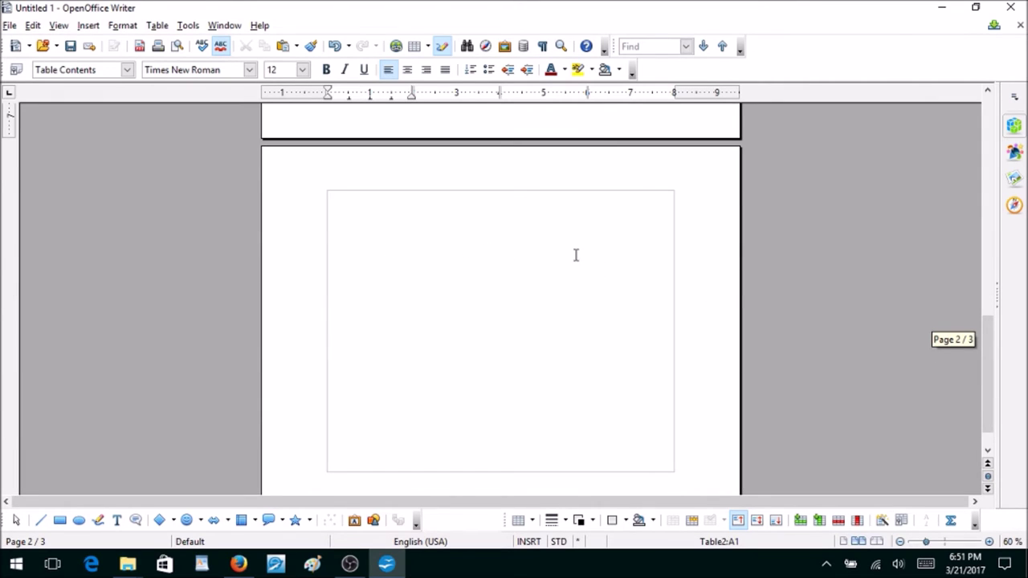
{"action": "scroll", "coordinate": [505, 298], "scroll_direction": "up", "scroll_amount": 3}
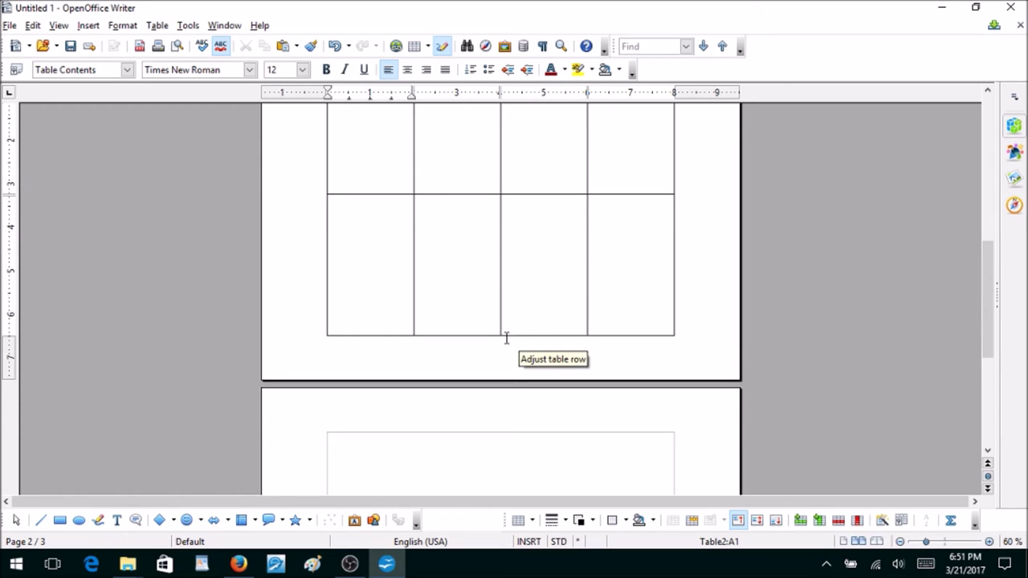
{"action": "scroll", "coordinate": [501, 328], "scroll_direction": "up", "scroll_amount": 1}
{"action": "scroll", "coordinate": [500, 327], "scroll_direction": "up", "scroll_amount": 5}
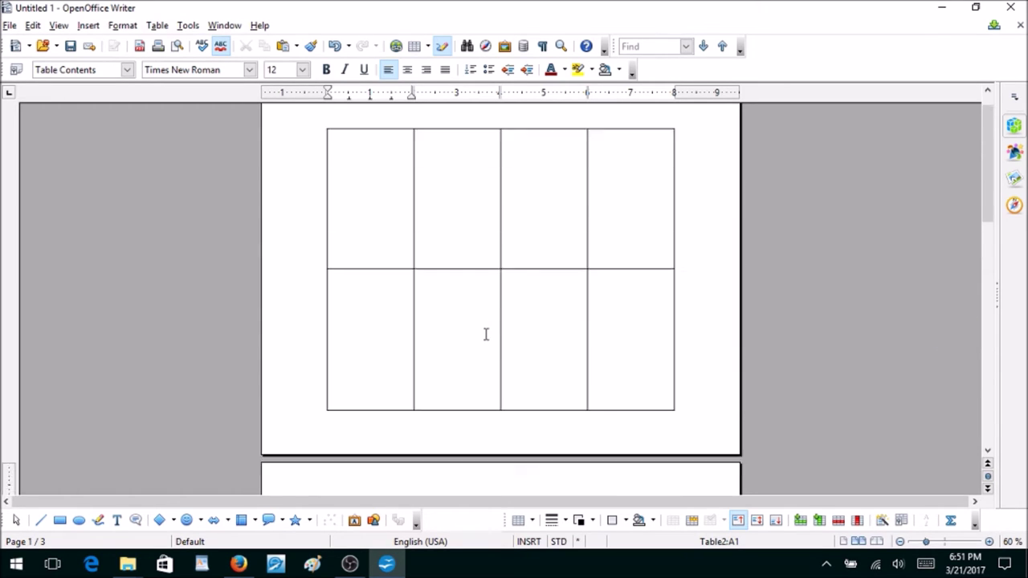
{"action": "scroll", "coordinate": [358, 185], "scroll_direction": "down", "scroll_amount": 1}
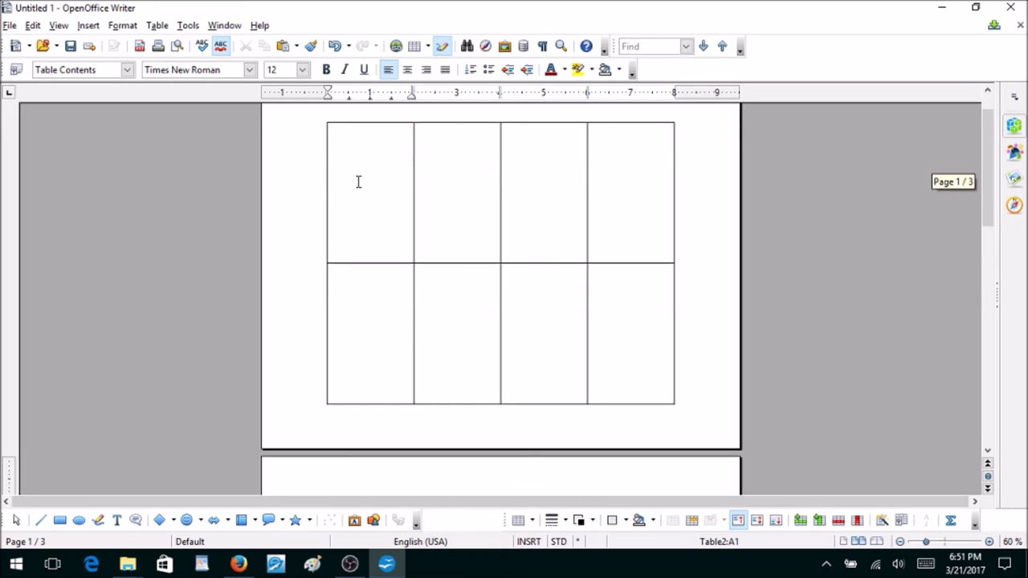
{"action": "scroll", "coordinate": [362, 181], "scroll_direction": "up", "scroll_amount": 1}
{"action": "scroll", "coordinate": [518, 371], "scroll_direction": "down", "scroll_amount": 1}
{"action": "scroll", "coordinate": [530, 360], "scroll_direction": "down", "scroll_amount": 1}
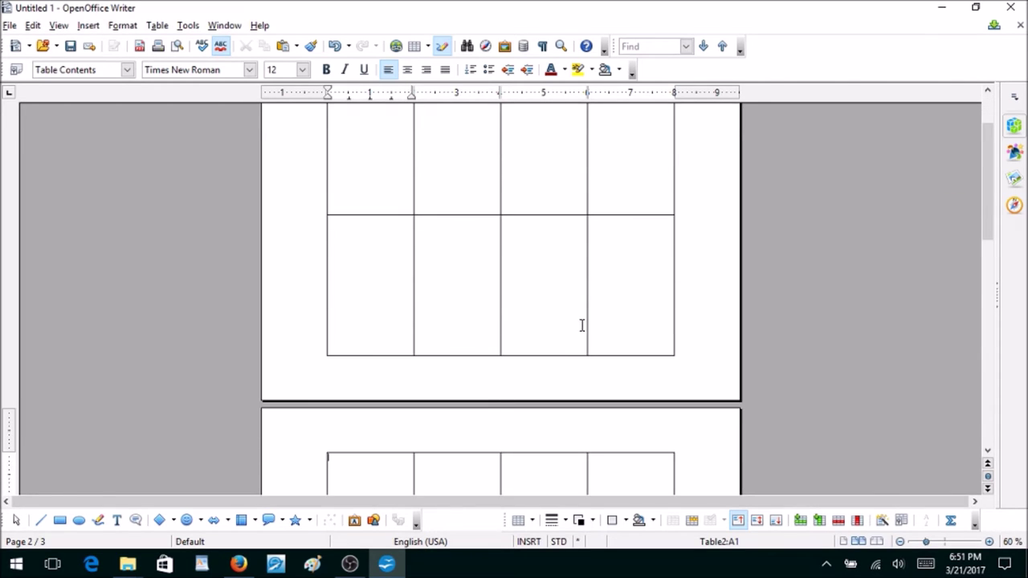
Set the first page table's border spacing to contents to 0.10" on all four sides, keeping the sides synchronized.
{"action": "scroll", "coordinate": [583, 326], "scroll_direction": "up", "scroll_amount": 1}
{"action": "left_click", "coordinate": [540, 210]}
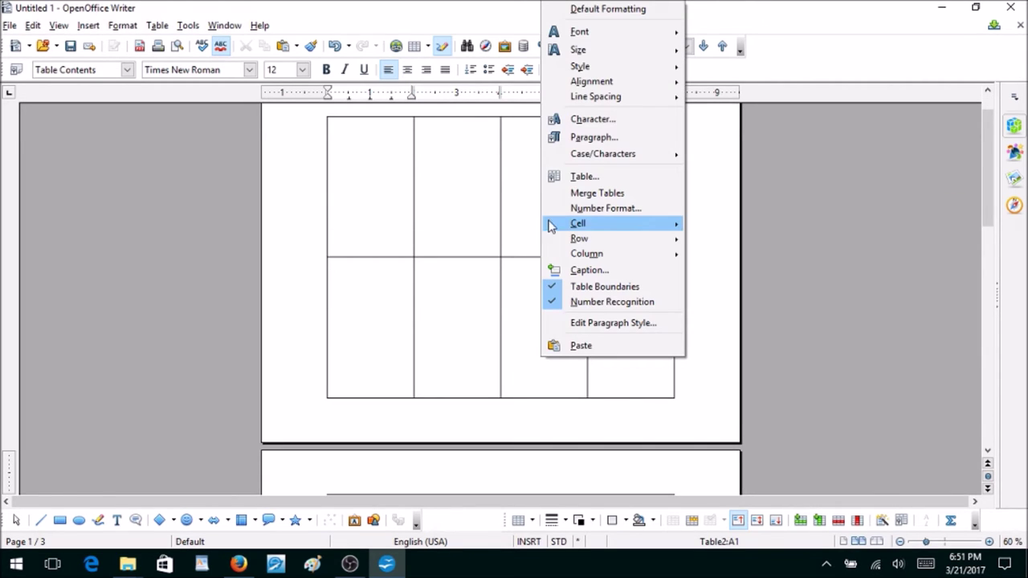
{"action": "mouse_move", "coordinate": [554, 224]}
{"action": "mouse_move", "coordinate": [592, 243]}
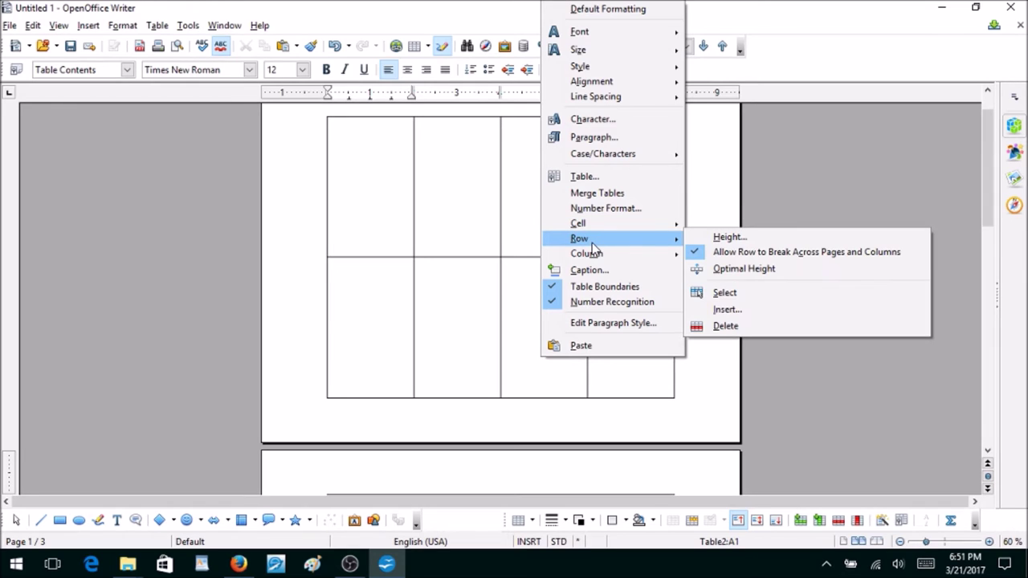
{"action": "left_click", "coordinate": [596, 177]}
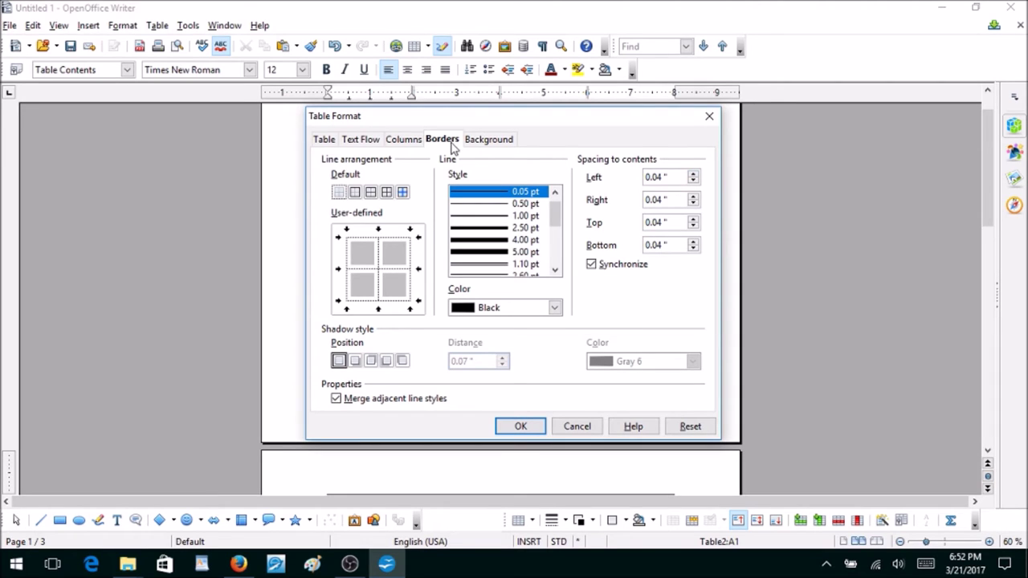
{"action": "left_click", "coordinate": [693, 174]}
{"action": "left_click", "coordinate": [694, 175]}
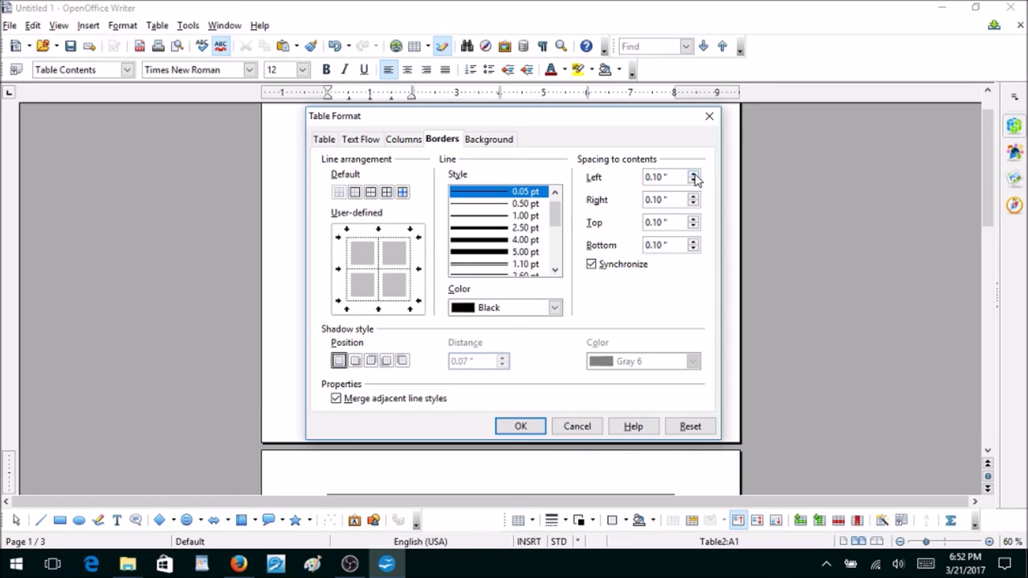
{"action": "left_click", "coordinate": [520, 426]}
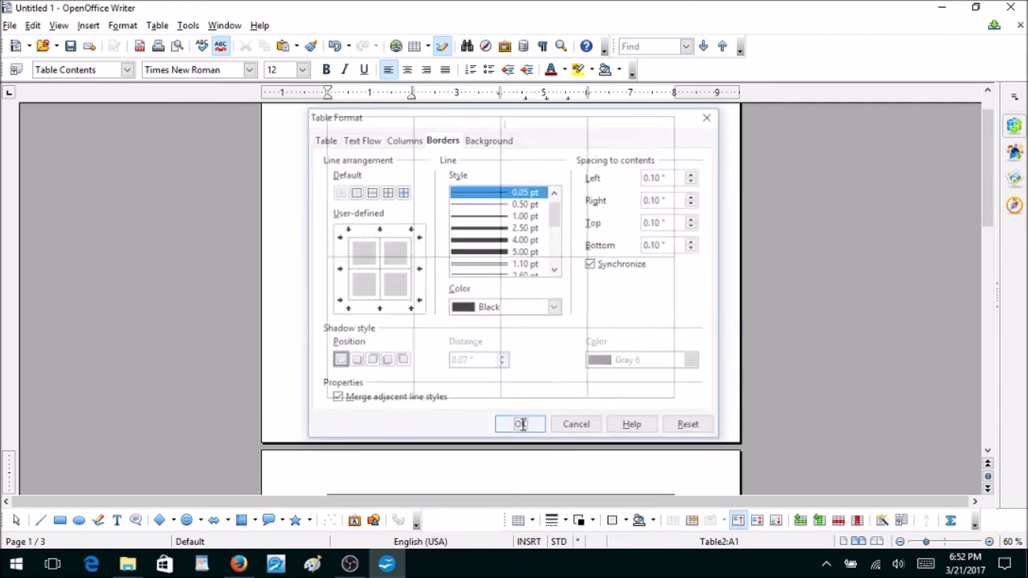
Increase the second page table's border spacing to contents on all sides to match the first table.
{"action": "scroll", "coordinate": [493, 232], "scroll_direction": "down", "scroll_amount": 3}
{"action": "scroll", "coordinate": [498, 265], "scroll_direction": "down", "scroll_amount": 2}
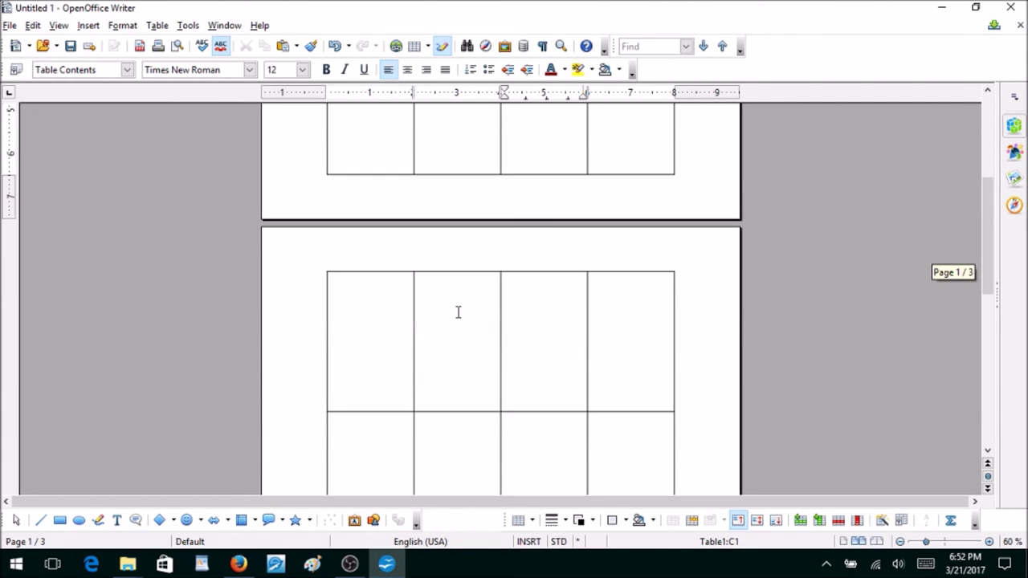
{"action": "left_click", "coordinate": [458, 303]}
{"action": "right_click", "coordinate": [461, 310]}
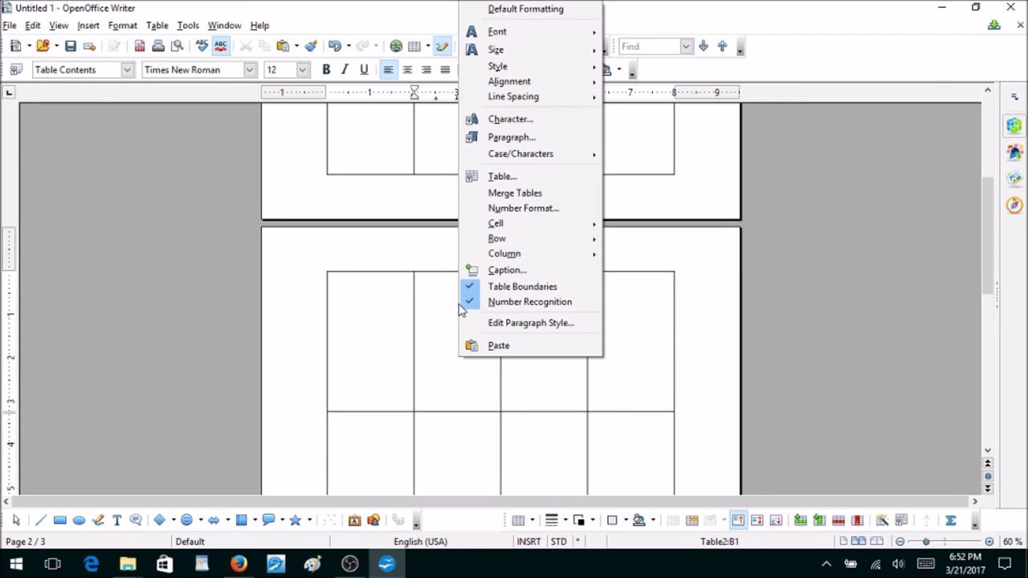
{"action": "left_click", "coordinate": [517, 179]}
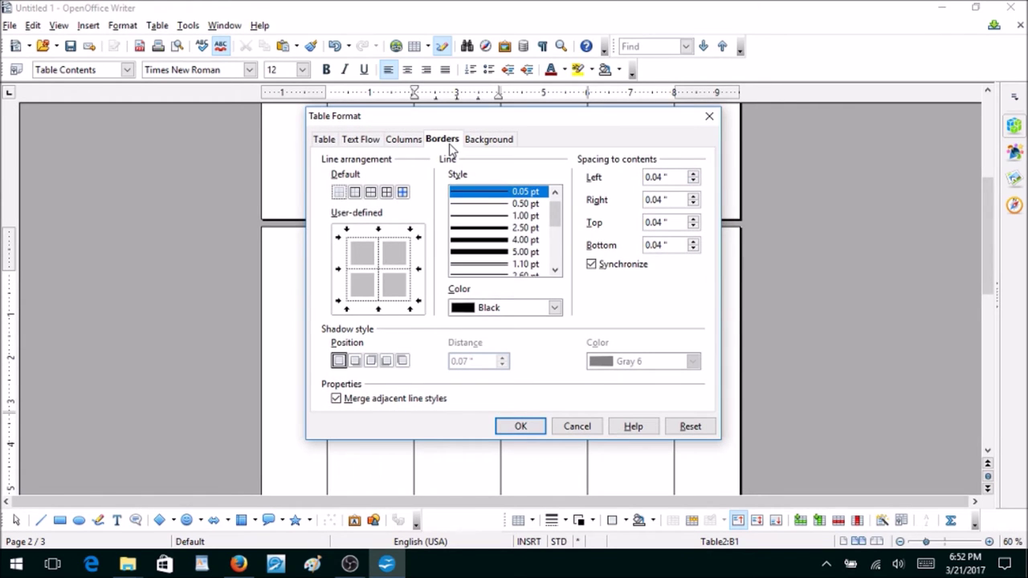
{"action": "left_click", "coordinate": [694, 174]}
{"action": "left_click", "coordinate": [522, 426]}
Set the font size to 9 in the top cell of the first page table's second column.
{"action": "scroll", "coordinate": [388, 321], "scroll_direction": "up", "scroll_amount": 5}
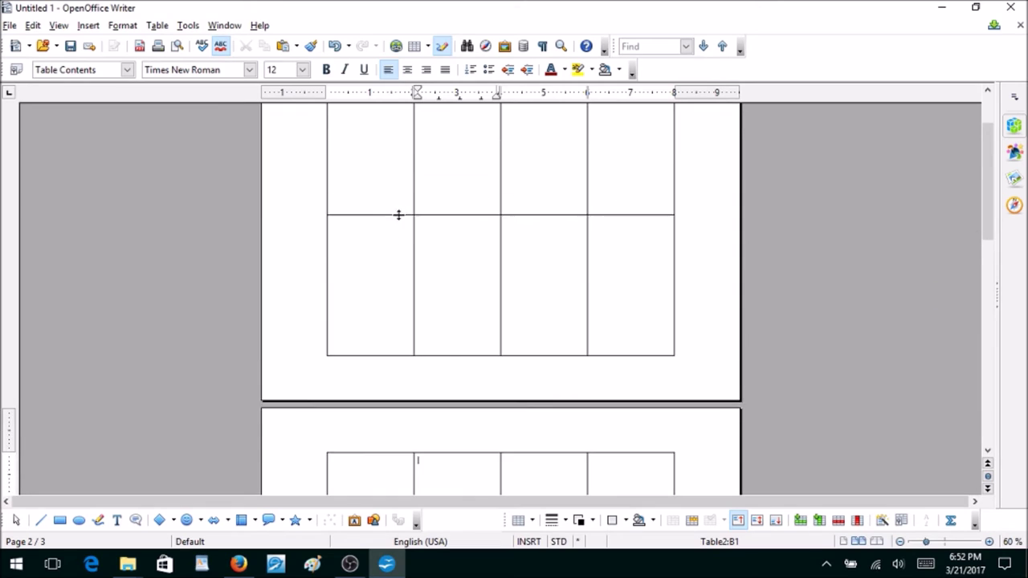
{"action": "scroll", "coordinate": [409, 193], "scroll_direction": "up", "scroll_amount": 1}
{"action": "left_click", "coordinate": [423, 122]}
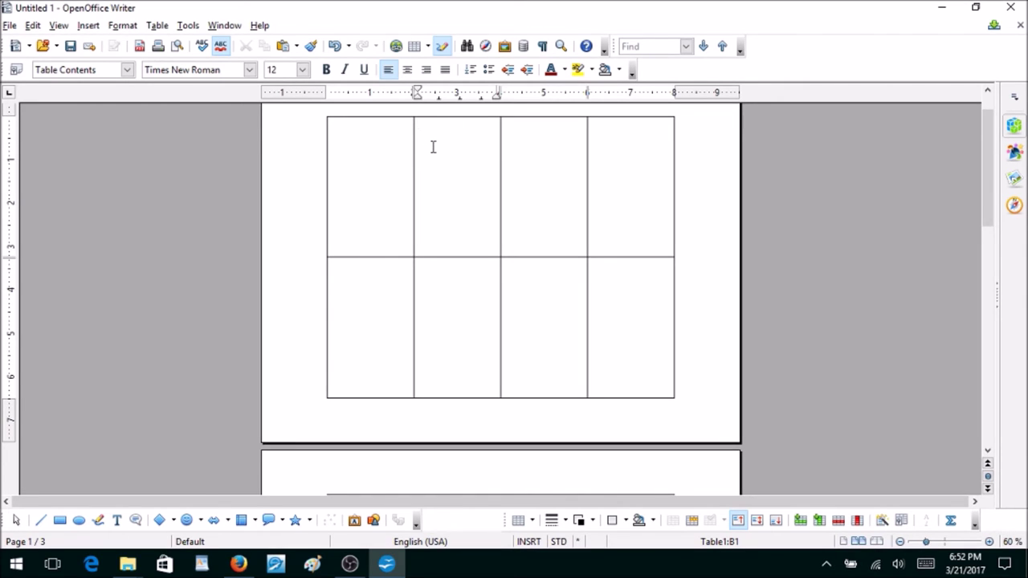
{"action": "scroll", "coordinate": [388, 176], "scroll_direction": "up", "scroll_amount": 1}
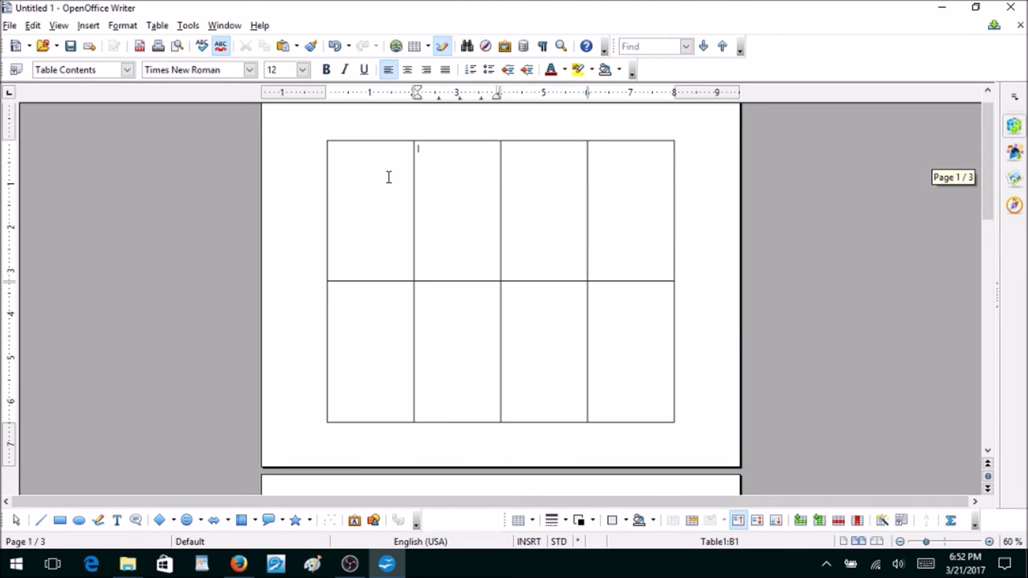
{"action": "scroll", "coordinate": [388, 176], "scroll_direction": "up", "scroll_amount": 1}
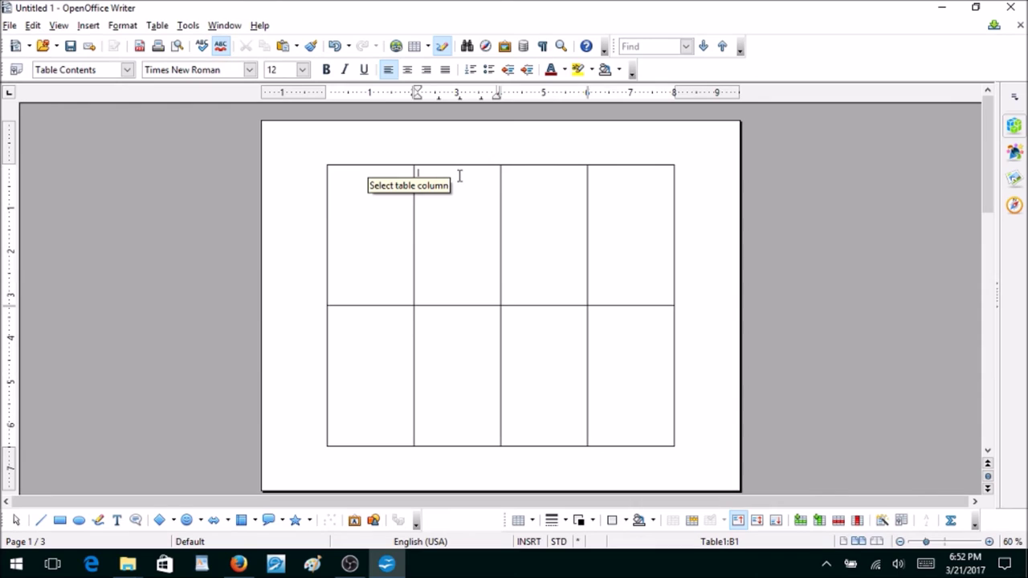
{"action": "left_click", "coordinate": [302, 70]}
{"action": "left_click", "coordinate": [277, 95]}
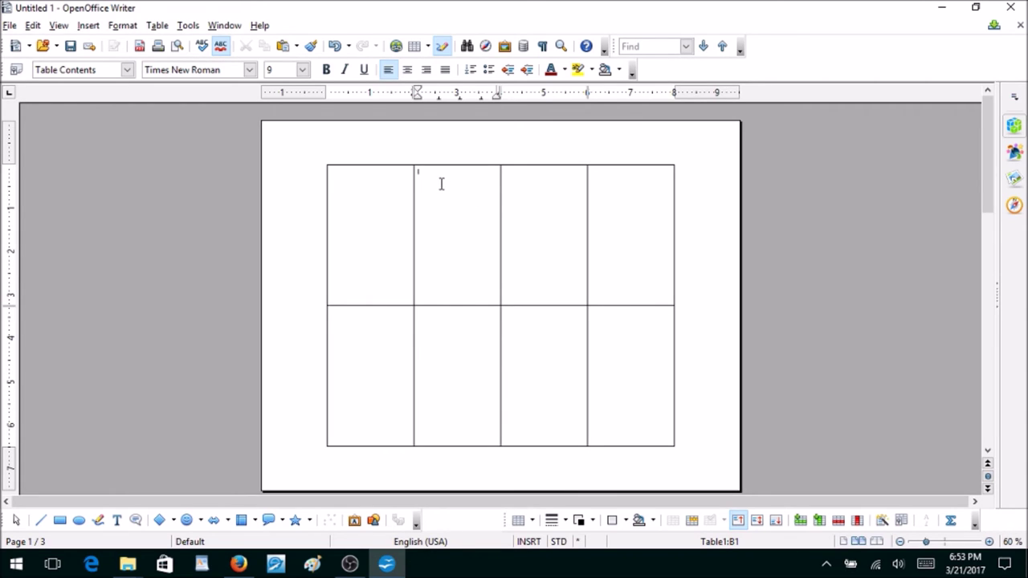
Compare the cell layout of the empty tables on the first and second pages.
{"action": "scroll", "coordinate": [439, 187], "scroll_direction": "down", "scroll_amount": 7}
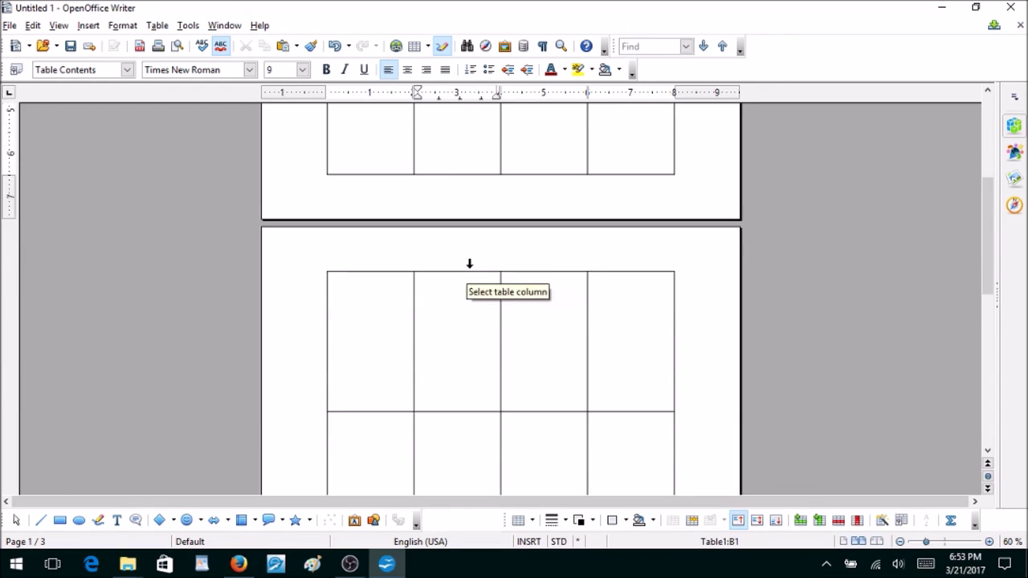
{"action": "scroll", "coordinate": [466, 273], "scroll_direction": "up", "scroll_amount": 2}
{"action": "scroll", "coordinate": [464, 278], "scroll_direction": "up", "scroll_amount": 4}
{"action": "scroll", "coordinate": [466, 266], "scroll_direction": "down", "scroll_amount": 1}
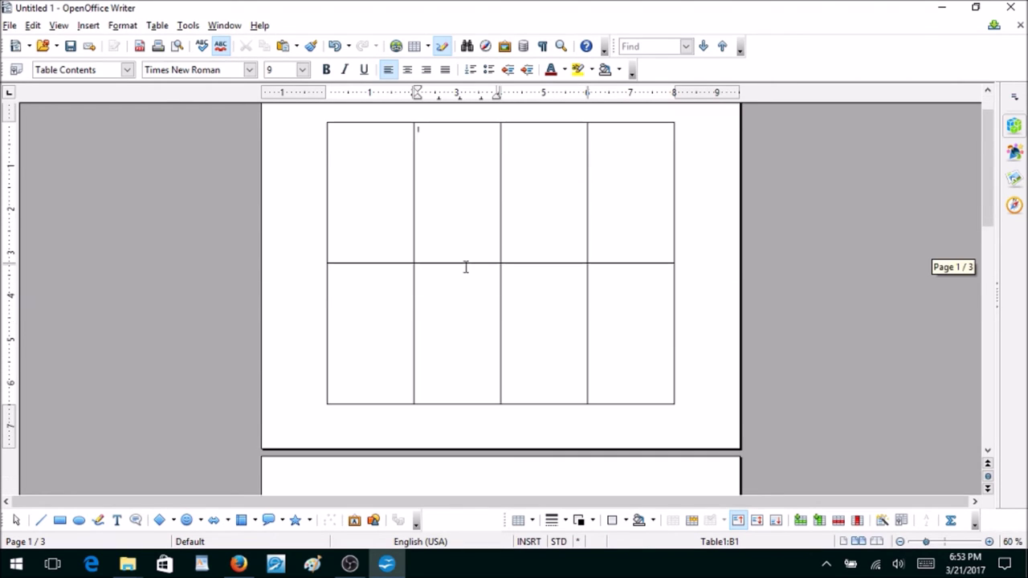
{"action": "scroll", "coordinate": [453, 264], "scroll_direction": "down", "scroll_amount": 1}
{"action": "scroll", "coordinate": [453, 264], "scroll_direction": "up", "scroll_amount": 1}
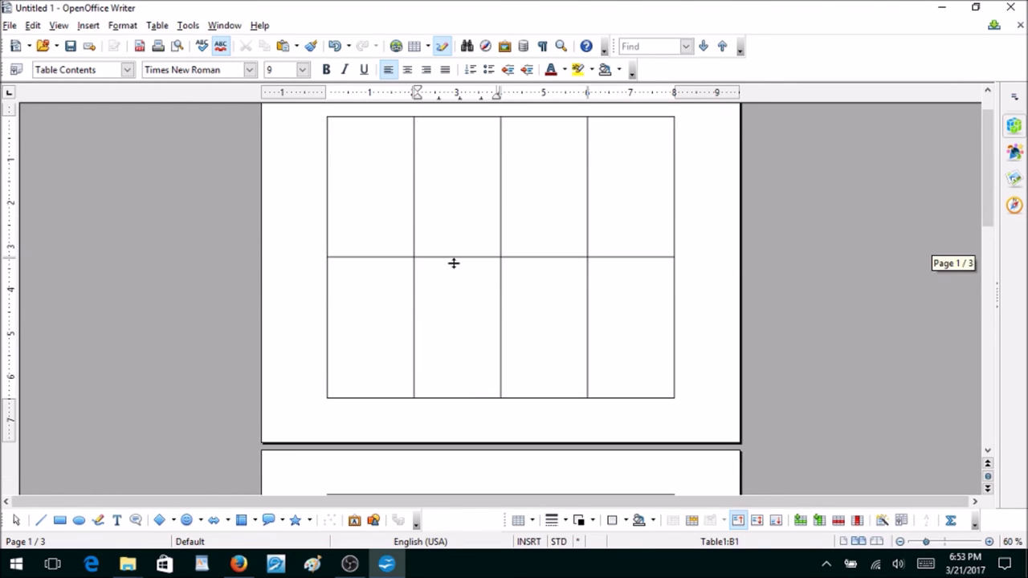
{"action": "scroll", "coordinate": [454, 263], "scroll_direction": "up", "scroll_amount": 1}
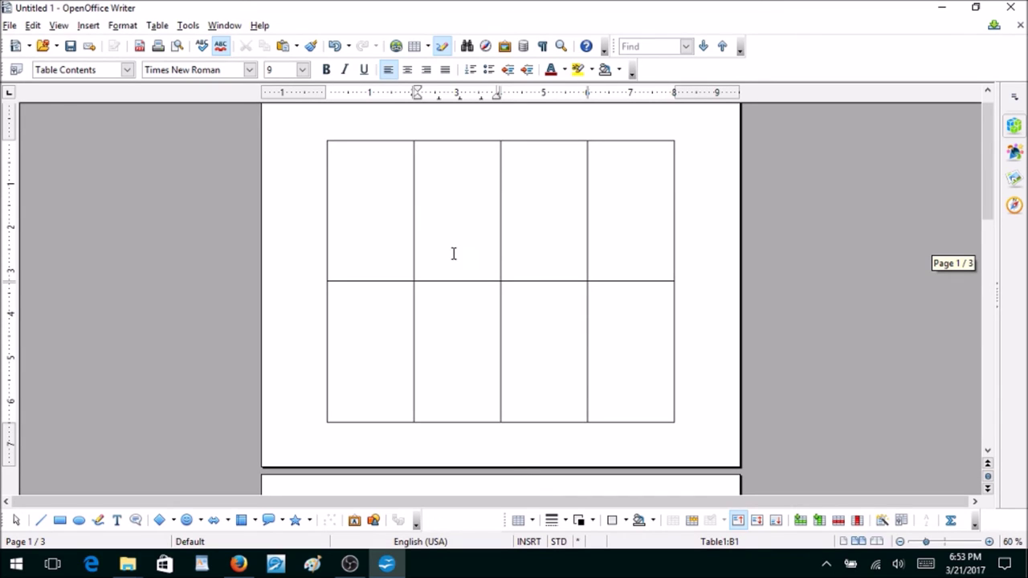
{"action": "scroll", "coordinate": [454, 254], "scroll_direction": "down", "scroll_amount": 2}
{"action": "scroll", "coordinate": [450, 244], "scroll_direction": "down", "scroll_amount": 1}
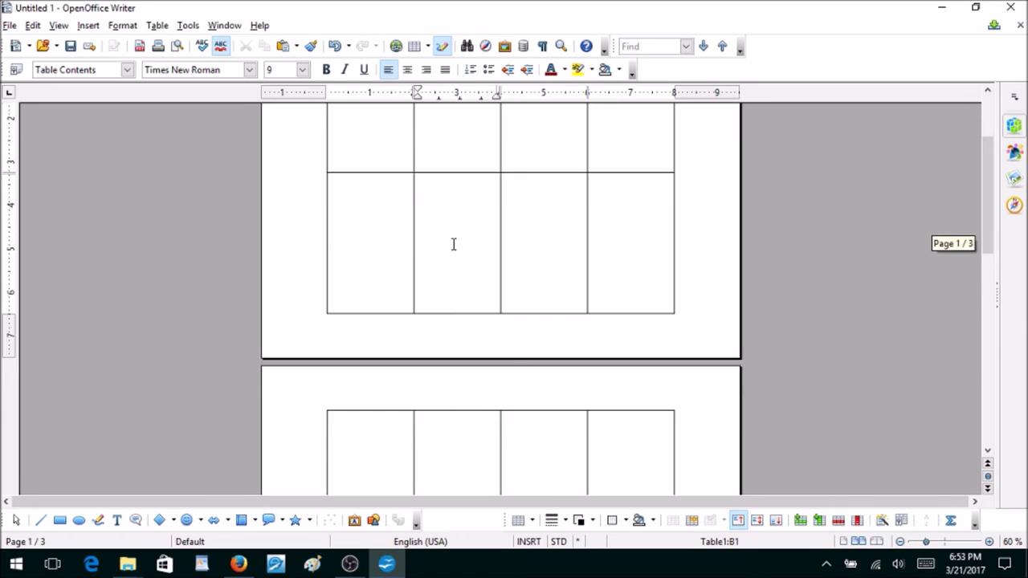
{"action": "scroll", "coordinate": [452, 246], "scroll_direction": "up", "scroll_amount": 2}
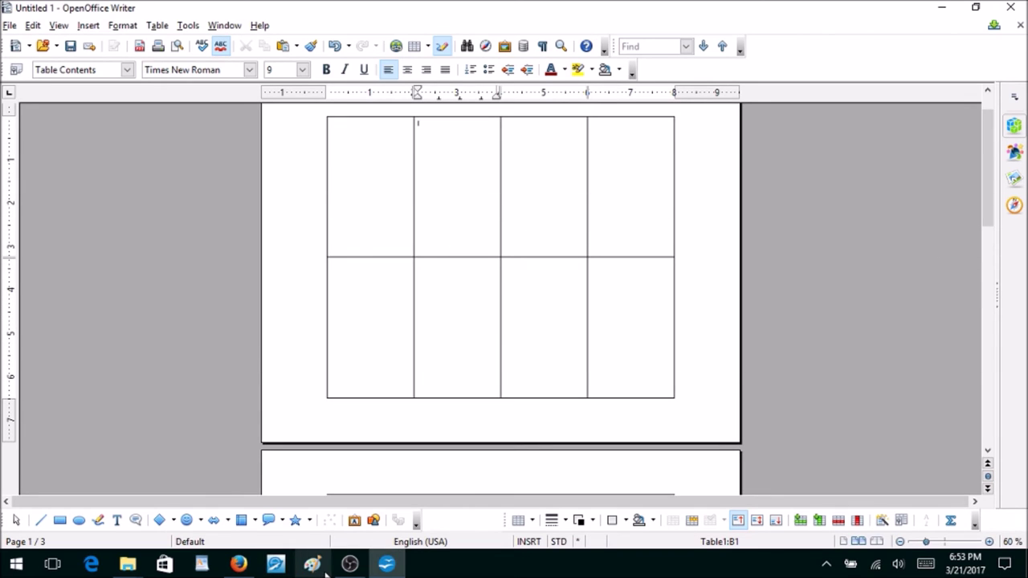
Open the existing document Tract_Numbers.odt.
{"action": "left_click", "coordinate": [10, 25]}
{"action": "left_click", "coordinate": [39, 69]}
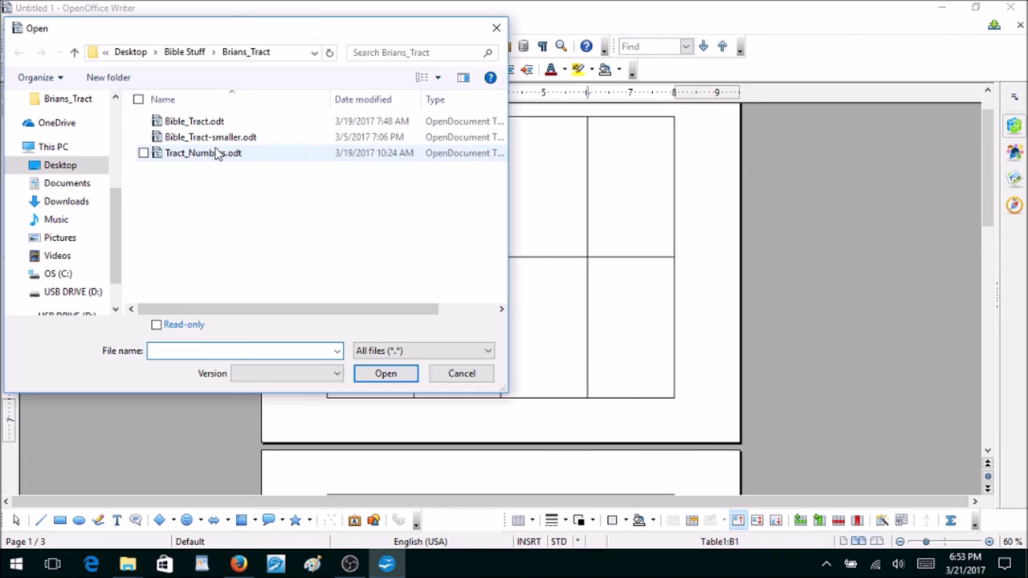
{"action": "double_click", "coordinate": [215, 153]}
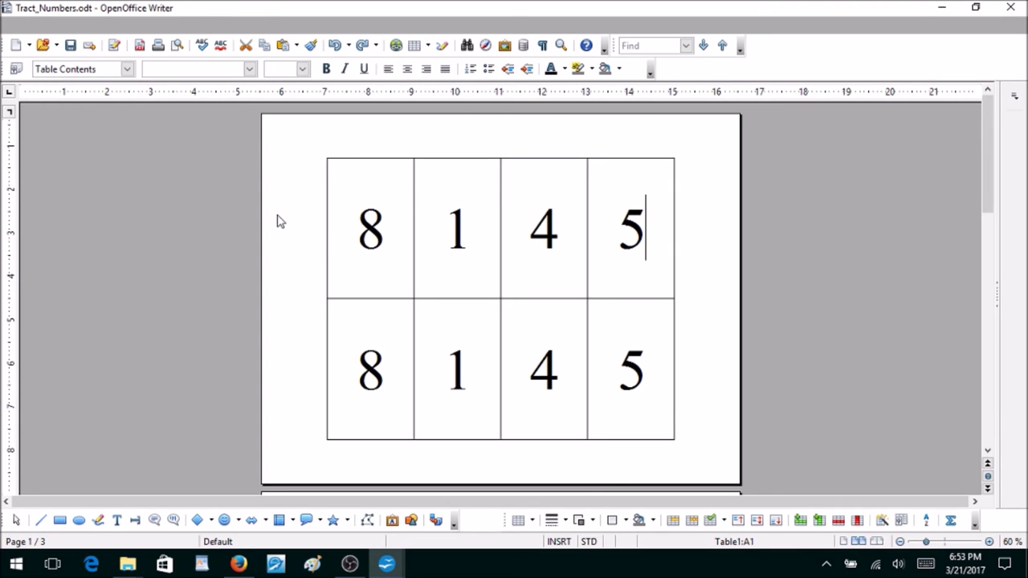
Examine the order of the numbered panels on both pages, including the 1 in the first page's top row.
{"action": "scroll", "coordinate": [332, 245], "scroll_direction": "down", "scroll_amount": 3}
{"action": "scroll", "coordinate": [337, 246], "scroll_direction": "down", "scroll_amount": 5}
{"action": "scroll", "coordinate": [339, 243], "scroll_direction": "up", "scroll_amount": 7}
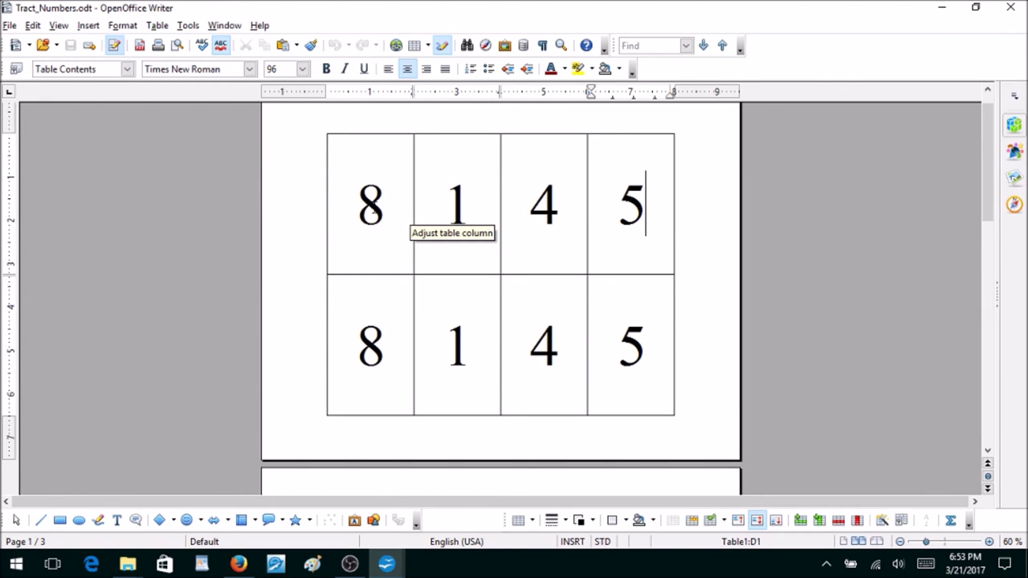
{"action": "scroll", "coordinate": [591, 294], "scroll_direction": "down", "scroll_amount": 2}
{"action": "scroll", "coordinate": [583, 297], "scroll_direction": "down", "scroll_amount": 4}
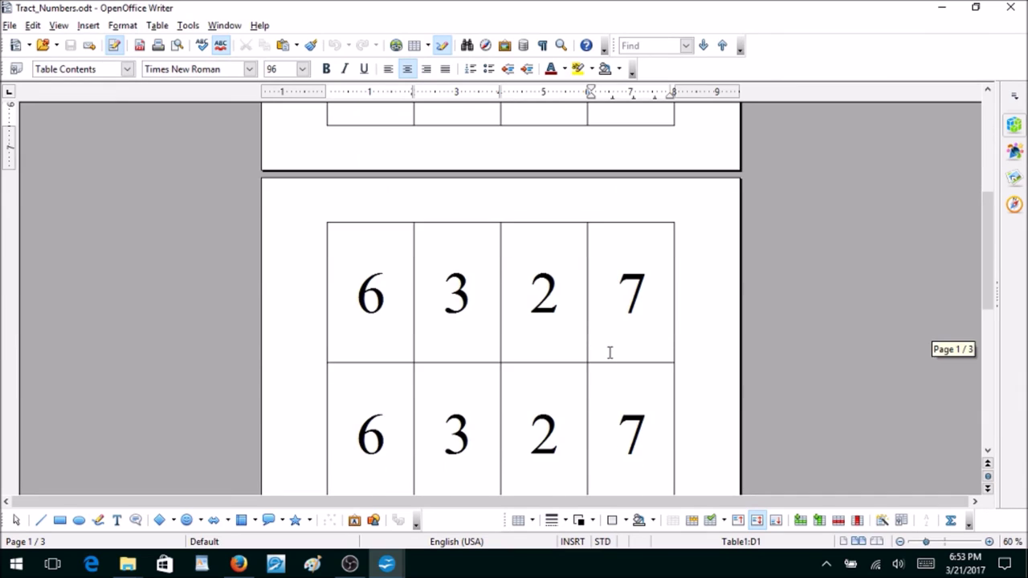
{"action": "scroll", "coordinate": [605, 367], "scroll_direction": "up", "scroll_amount": 4}
{"action": "scroll", "coordinate": [606, 369], "scroll_direction": "up", "scroll_amount": 2}
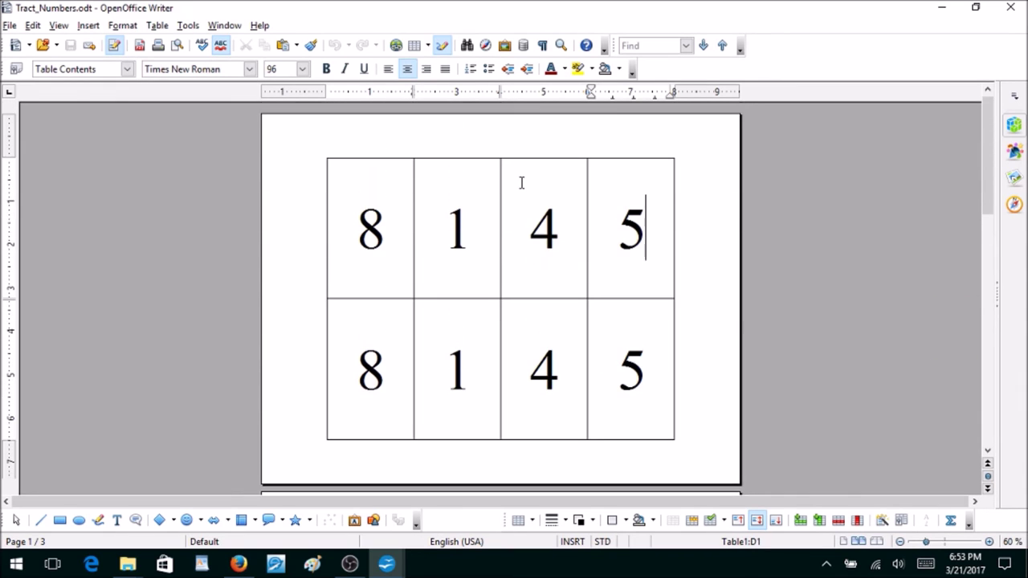
{"action": "left_click_drag", "start_coordinate": [474, 221], "coordinate": [443, 213]}
{"action": "left_click", "coordinate": [472, 216]}
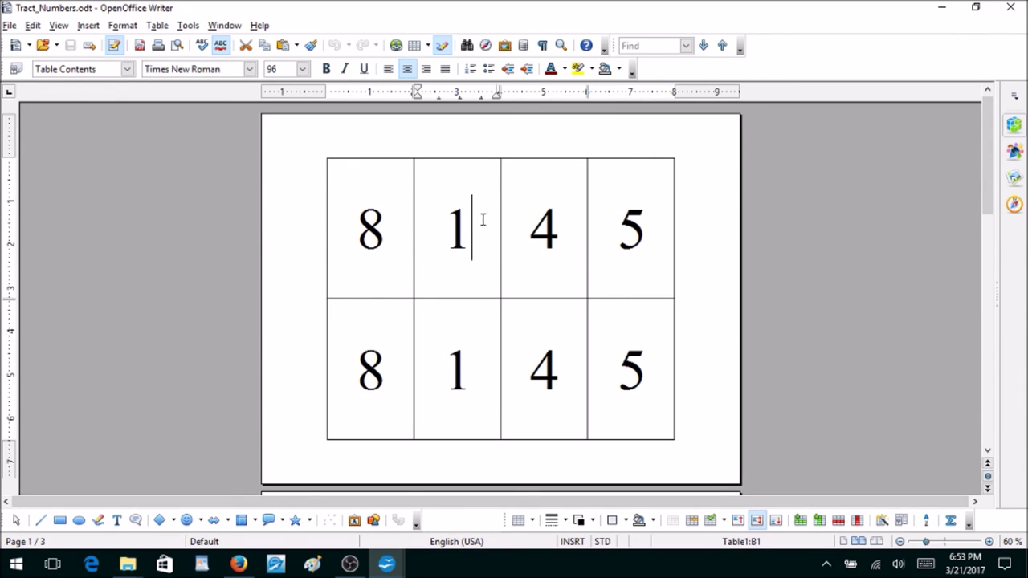
Check where panels 1 and 8 sit next to each other in the first page's table.
{"action": "left_click_drag", "start_coordinate": [472, 350], "coordinate": [443, 347]}
{"action": "left_click", "coordinate": [496, 353]}
{"action": "left_click", "coordinate": [472, 223]}
{"action": "left_click_drag", "start_coordinate": [472, 223], "coordinate": [358, 236]}
{"action": "left_click", "coordinate": [484, 218]}
{"action": "left_click", "coordinate": [485, 223]}
{"action": "left_click", "coordinate": [384, 233]}
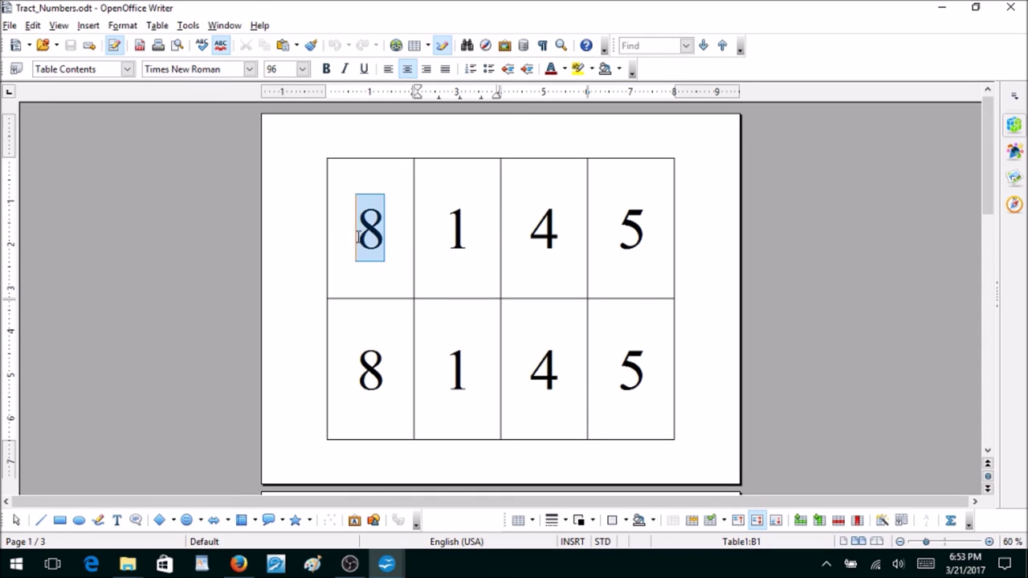
{"action": "left_click", "coordinate": [410, 233]}
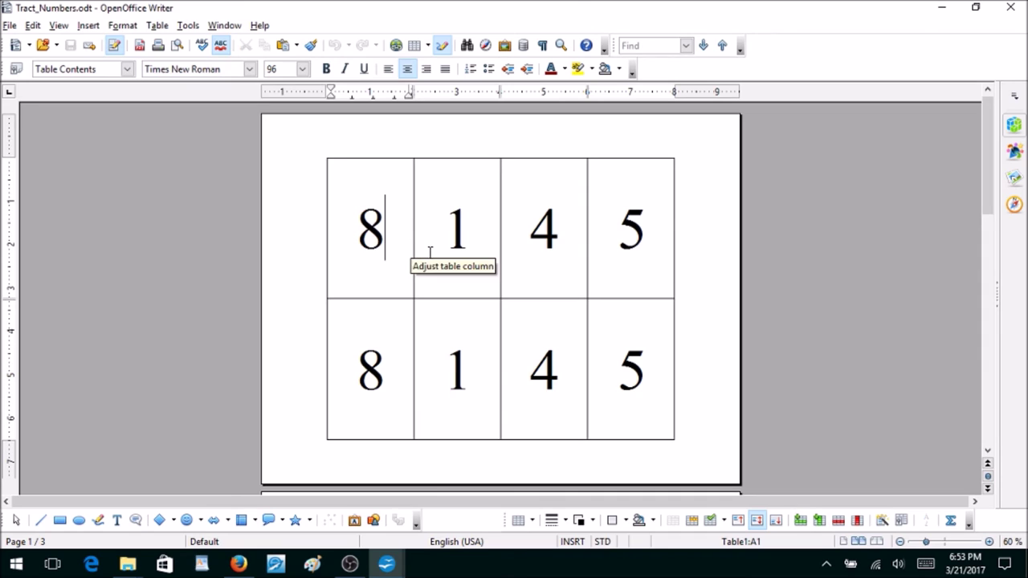
Compare the panel order of the first page with the numbered panels on the second page.
{"action": "scroll", "coordinate": [429, 251], "scroll_direction": "down", "scroll_amount": 1}
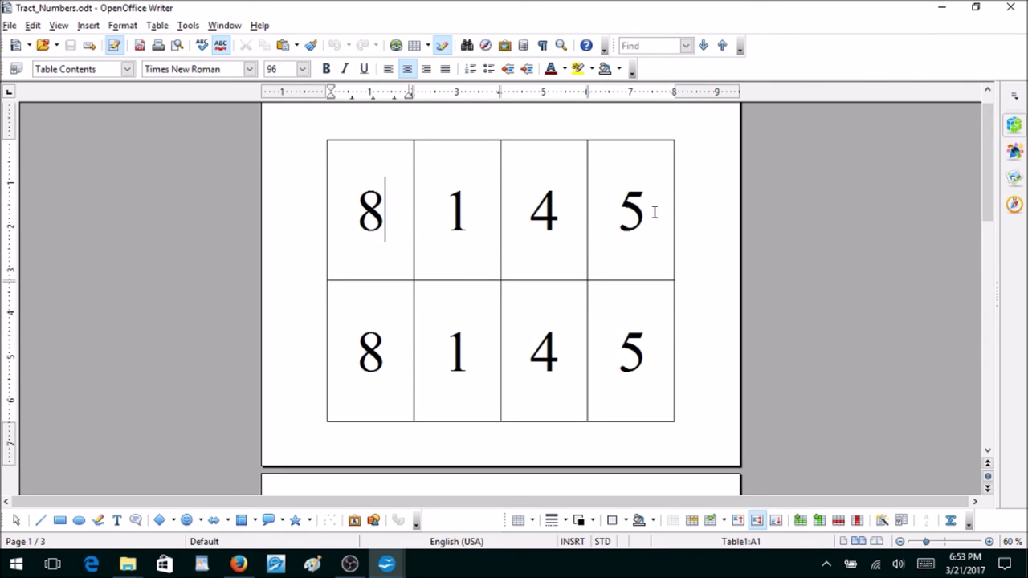
{"action": "scroll", "coordinate": [533, 326], "scroll_direction": "down", "scroll_amount": 3}
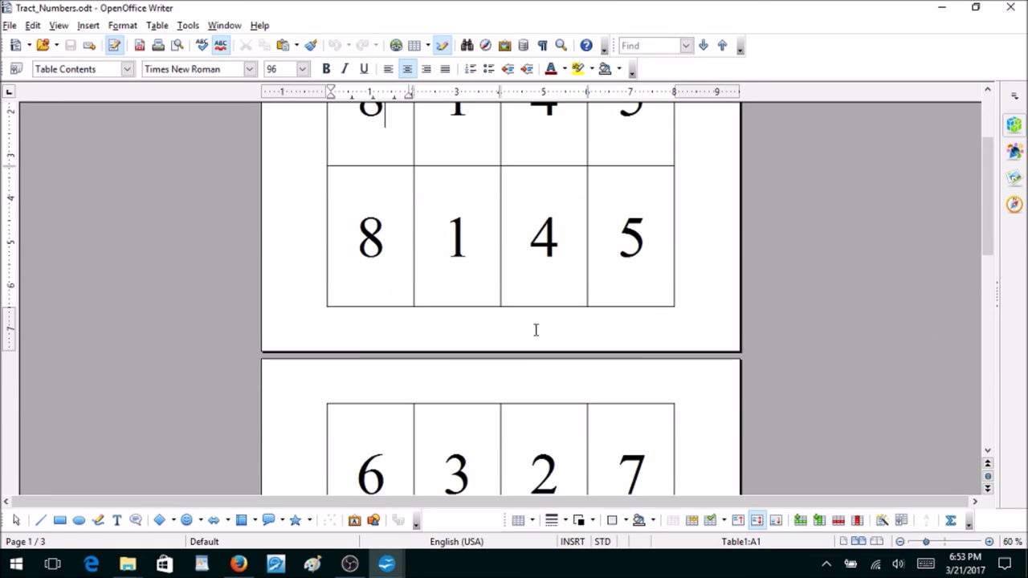
{"action": "scroll", "coordinate": [536, 330], "scroll_direction": "down", "scroll_amount": 6}
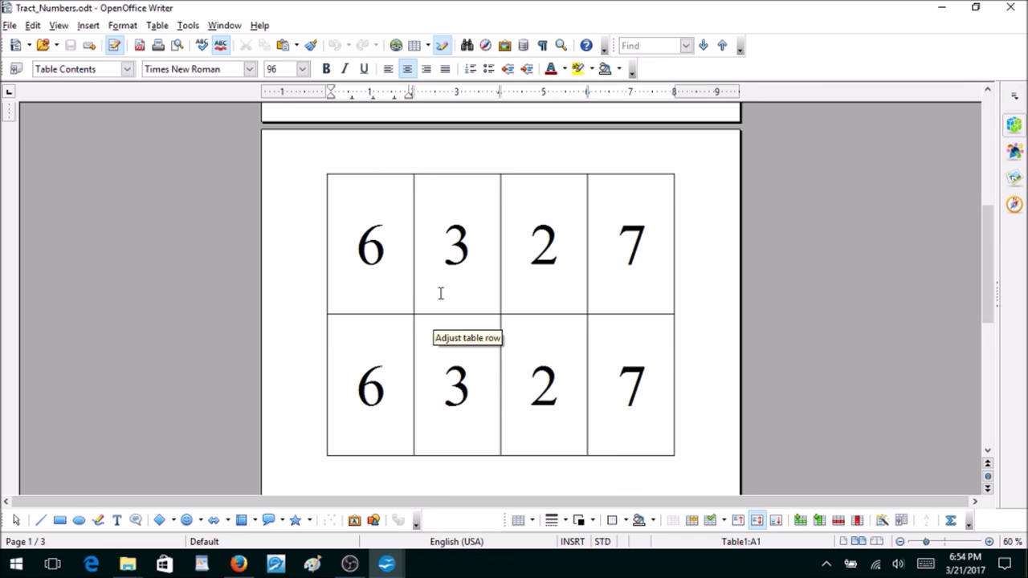
{"action": "scroll", "coordinate": [413, 291], "scroll_direction": "up", "scroll_amount": 1}
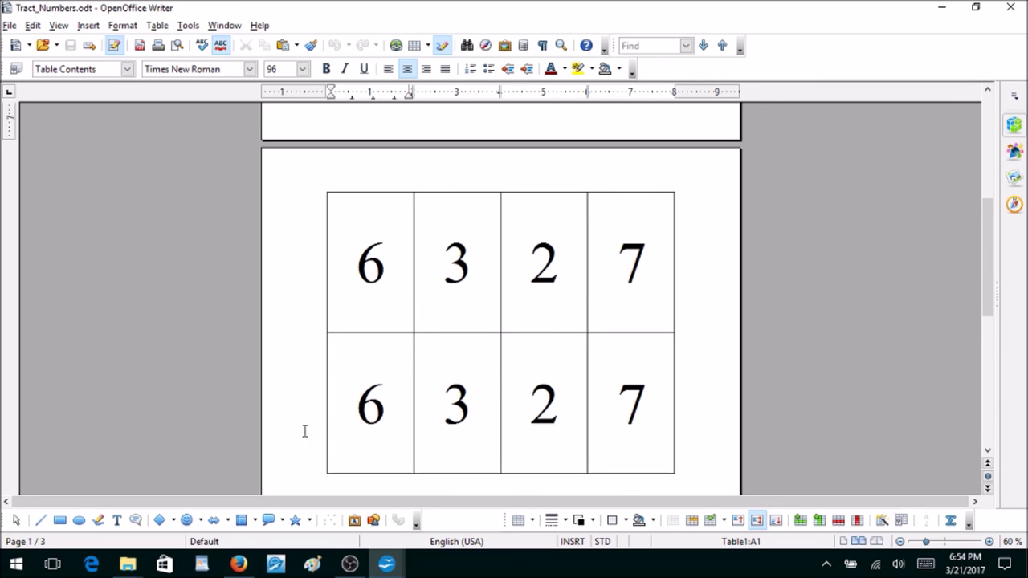
Open the existing document Bible_Tract-smaller.odt and look over the panel texts on its first page.
{"action": "left_click", "coordinate": [12, 26]}
{"action": "left_click", "coordinate": [165, 109]}
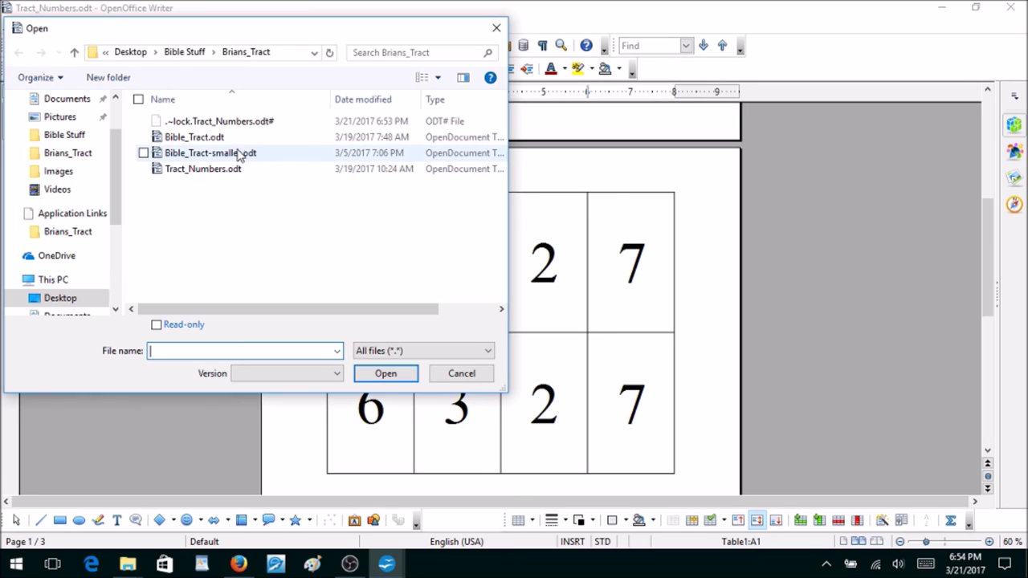
{"action": "double_click", "coordinate": [238, 153]}
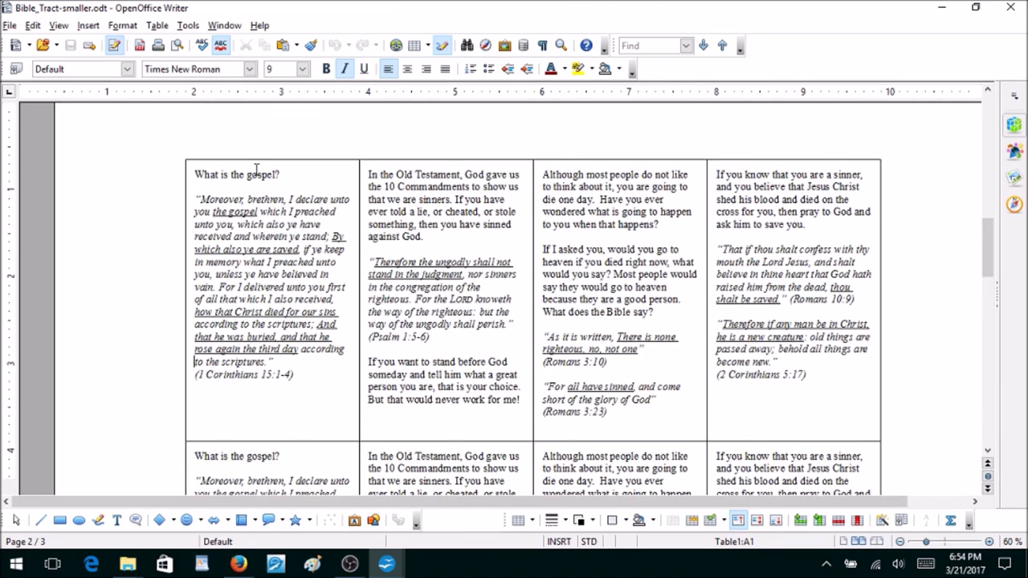
{"action": "scroll", "coordinate": [334, 210], "scroll_direction": "down", "scroll_amount": 1}
{"action": "scroll", "coordinate": [334, 211], "scroll_direction": "up", "scroll_amount": 15}
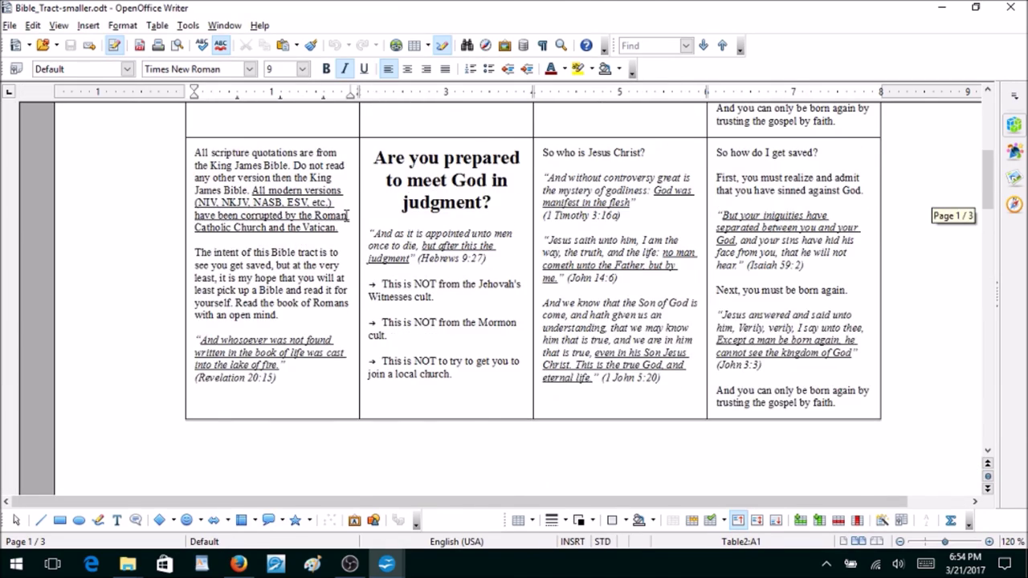
{"action": "scroll", "coordinate": [347, 215], "scroll_direction": "down", "scroll_amount": 3}
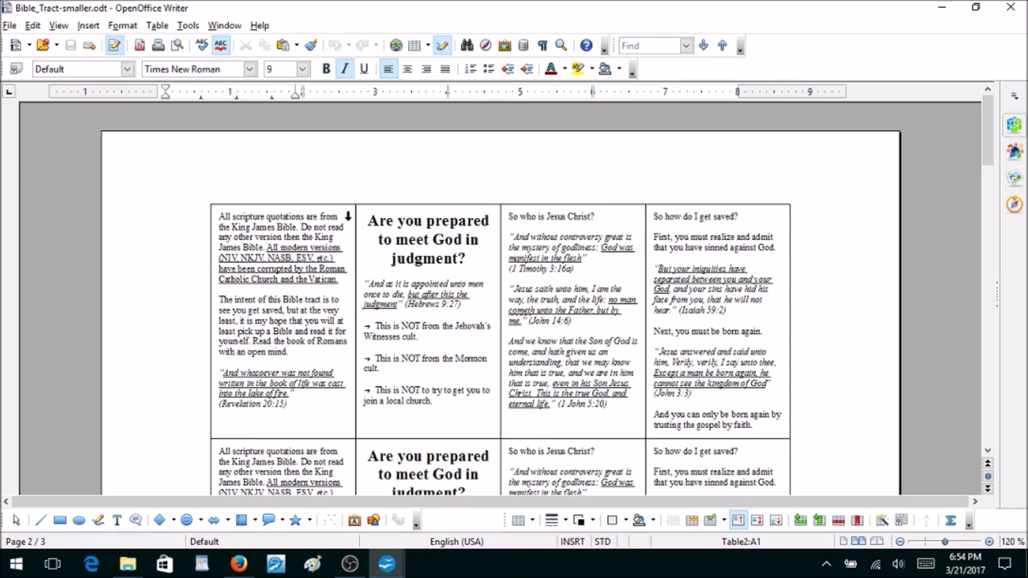
{"action": "scroll", "coordinate": [349, 221], "scroll_direction": "down", "scroll_amount": 2}
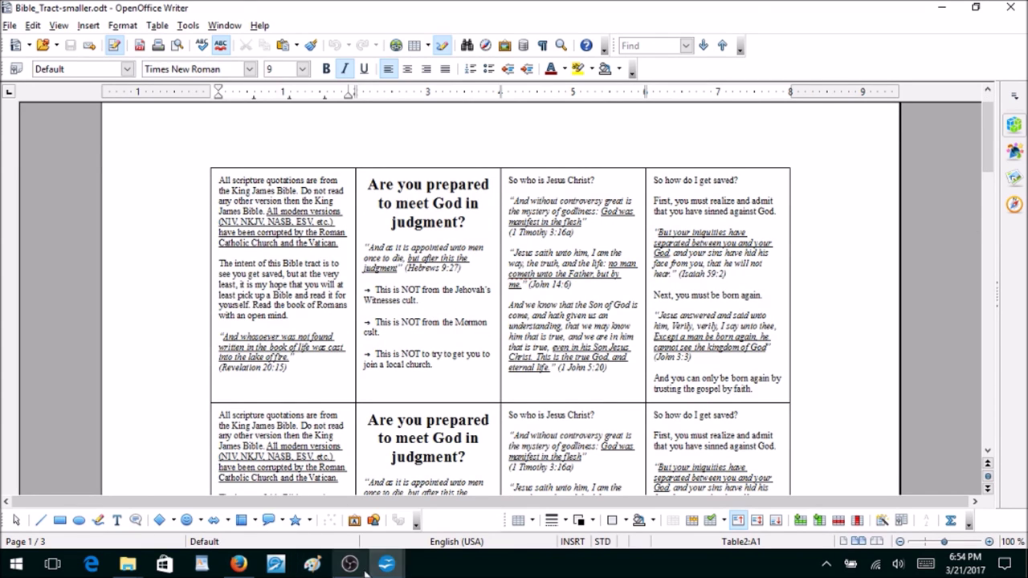
Switch back to Tract_Numbers.odt and recheck the positions of panels 1 and 8 in the first page's top row.
{"action": "mouse_move", "coordinate": [386, 566]}
{"action": "left_click", "coordinate": [387, 498]}
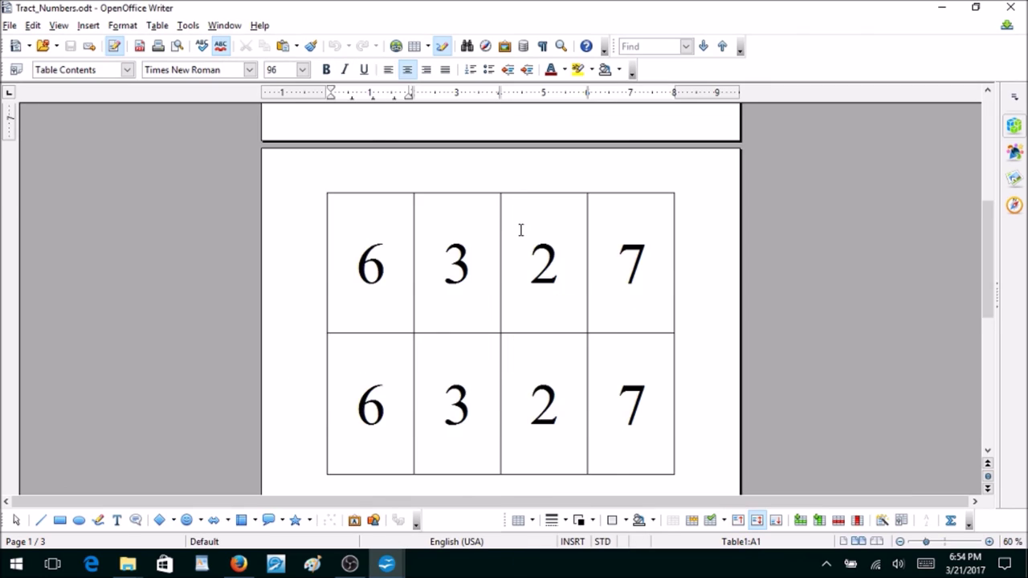
{"action": "scroll", "coordinate": [520, 228], "scroll_direction": "up", "scroll_amount": 5}
{"action": "double_click", "coordinate": [437, 210]}
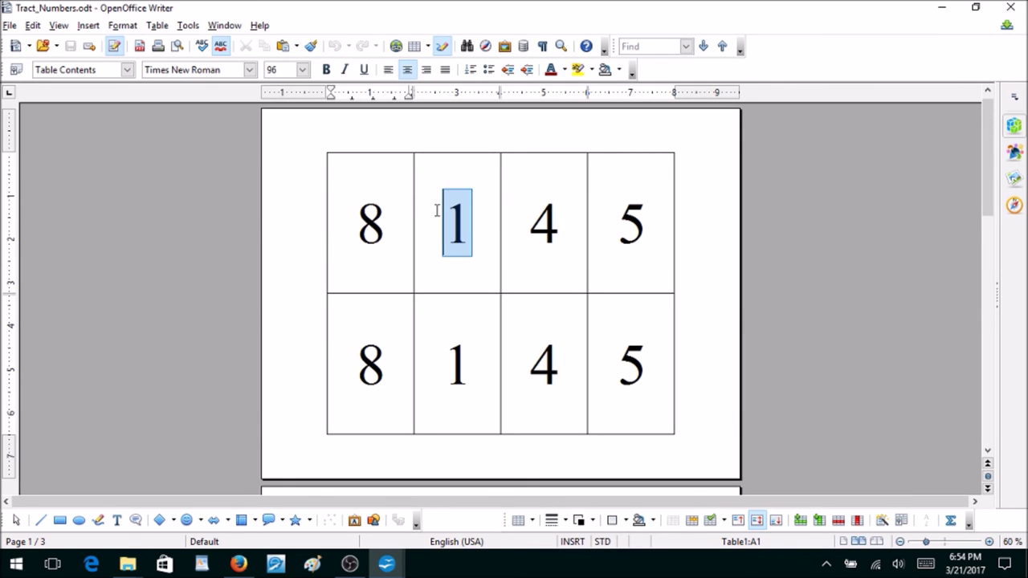
{"action": "double_click", "coordinate": [371, 210]}
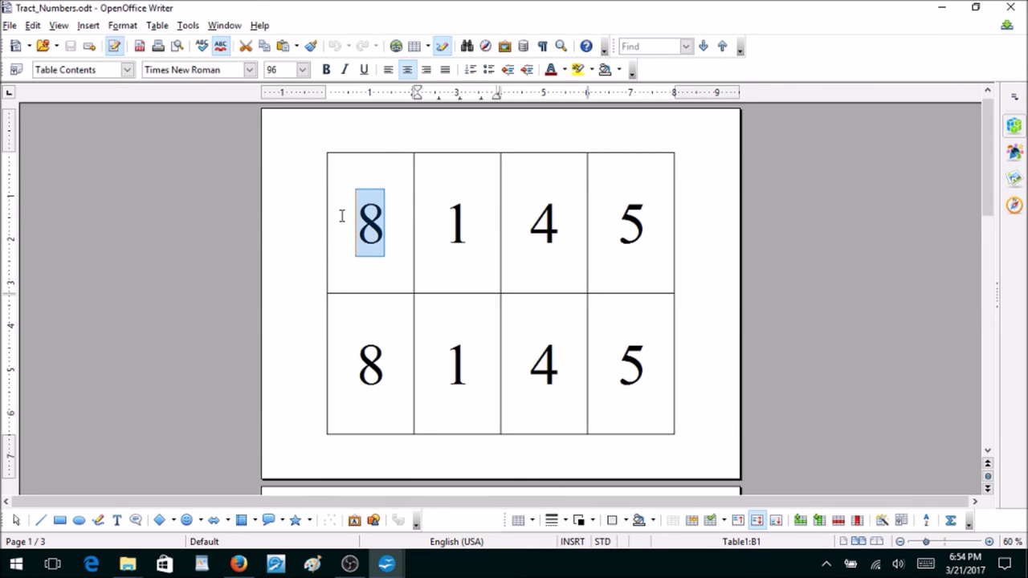
Return to Bible_Tract-smaller.odt and match its top-row cover panel and the adjacent scripture-quotation panel to the numbered layout.
{"action": "left_click", "coordinate": [942, 7]}
{"action": "left_click_drag", "start_coordinate": [478, 209], "coordinate": [368, 185]}
{"action": "left_click", "coordinate": [452, 222]}
{"action": "left_click_drag", "start_coordinate": [338, 244], "coordinate": [272, 211]}
{"action": "left_click", "coordinate": [345, 255]}
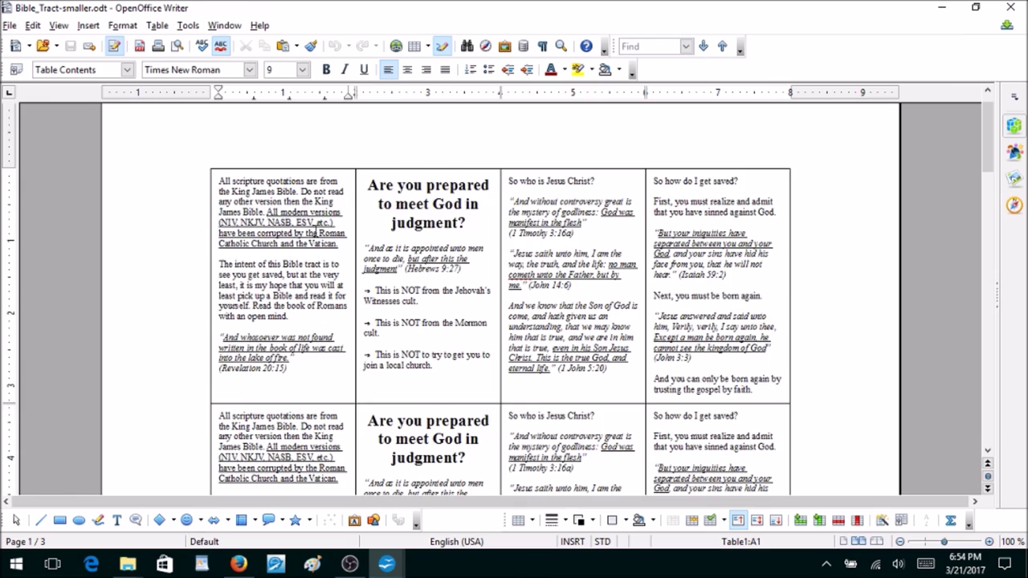
Examine how the panel texts are arranged and repeated in both rows of the tables on the tract's first and second pages.
{"action": "scroll", "coordinate": [317, 231], "scroll_direction": "down", "scroll_amount": 5}
{"action": "scroll", "coordinate": [329, 223], "scroll_direction": "up", "scroll_amount": 5}
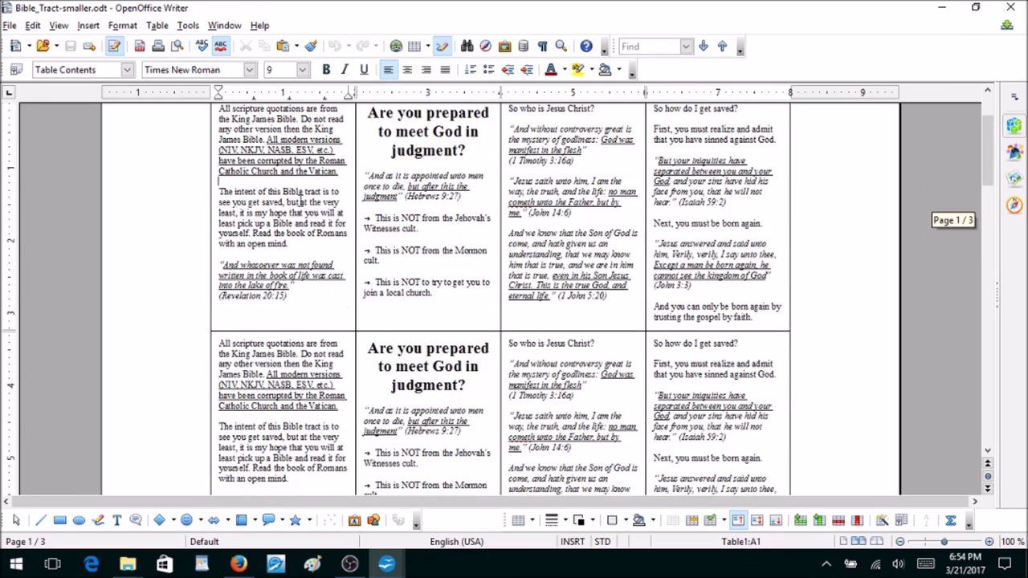
{"action": "scroll", "coordinate": [562, 197], "scroll_direction": "down", "scroll_amount": 4}
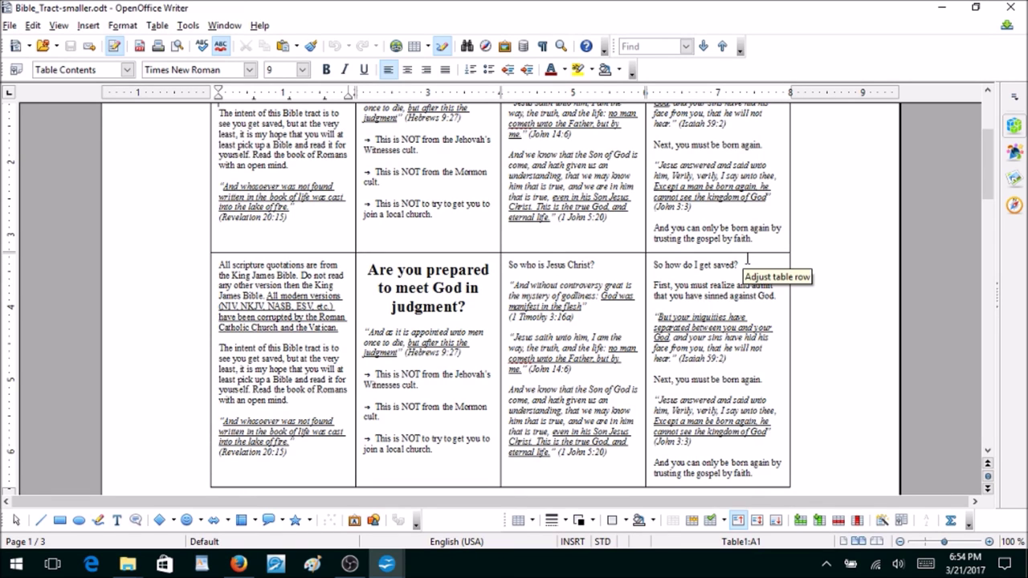
{"action": "scroll", "coordinate": [747, 259], "scroll_direction": "down", "scroll_amount": 10}
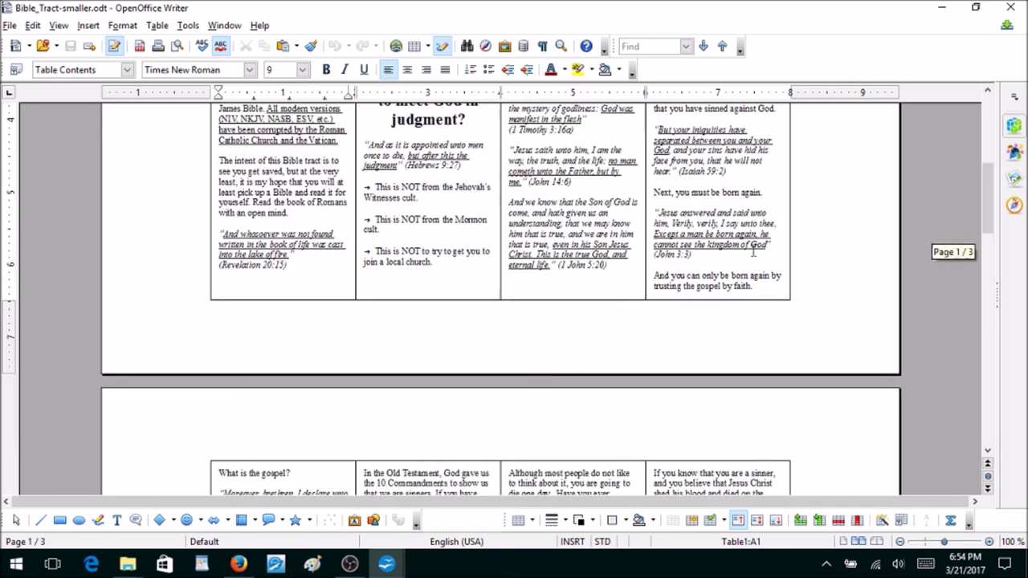
{"action": "scroll", "coordinate": [694, 344], "scroll_direction": "down", "scroll_amount": 3}
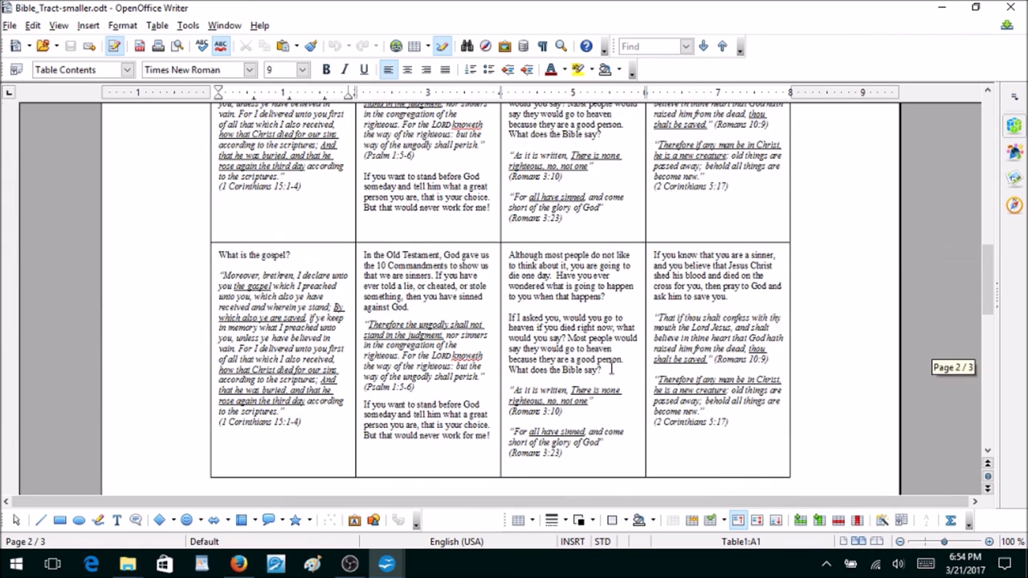
{"action": "scroll", "coordinate": [434, 211], "scroll_direction": "up", "scroll_amount": 2}
{"action": "scroll", "coordinate": [434, 211], "scroll_direction": "up", "scroll_amount": 2}
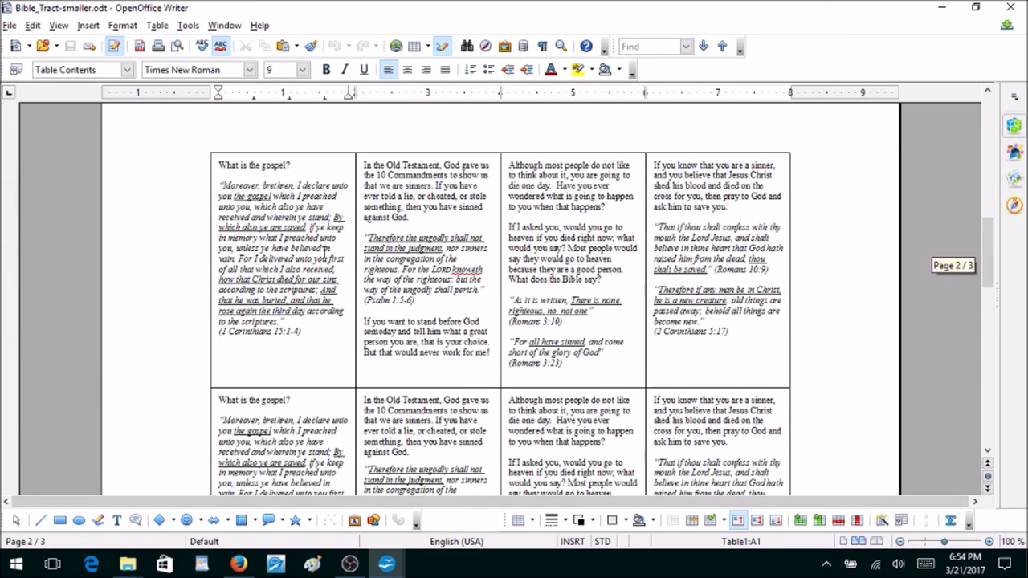
{"action": "scroll", "coordinate": [199, 456], "scroll_direction": "down", "scroll_amount": 3}
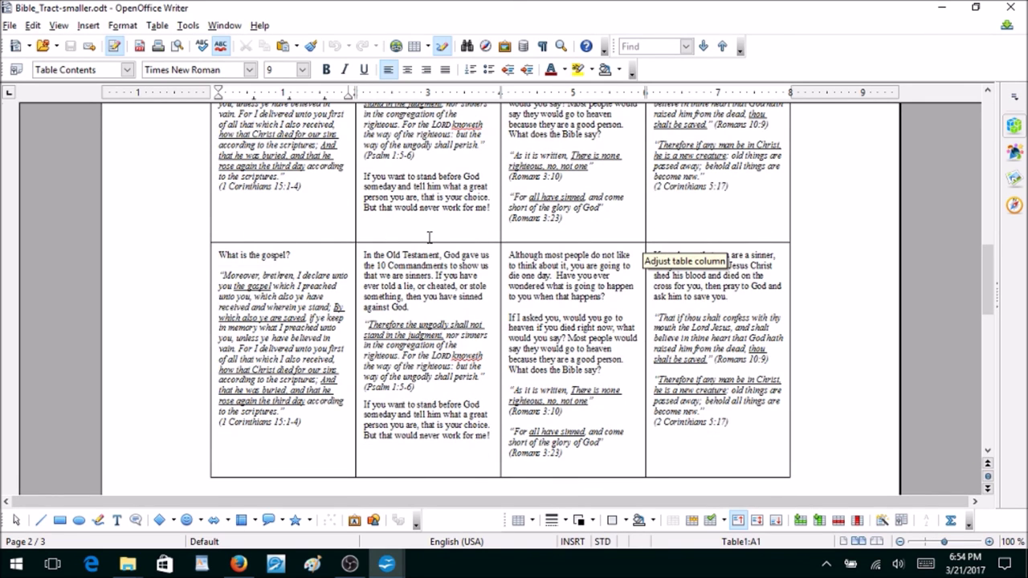
{"action": "scroll", "coordinate": [494, 337], "scroll_direction": "up", "scroll_amount": 15}
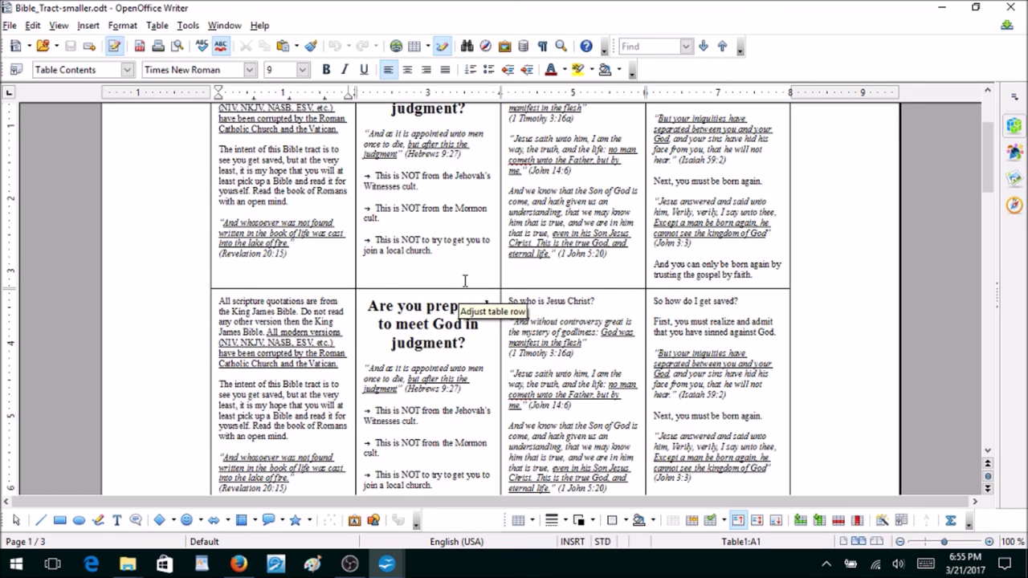
{"action": "scroll", "coordinate": [464, 280], "scroll_direction": "up", "scroll_amount": 4}
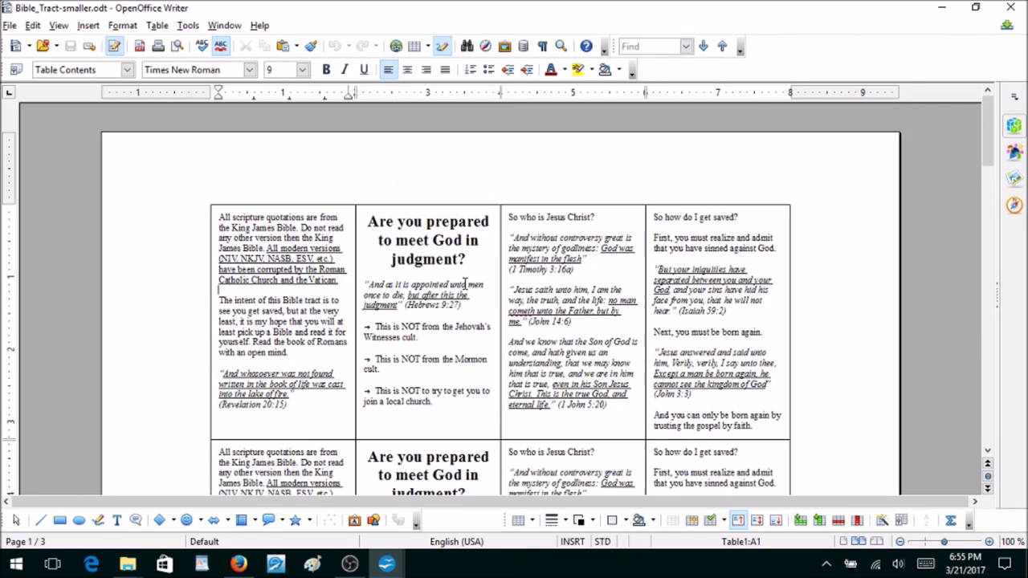